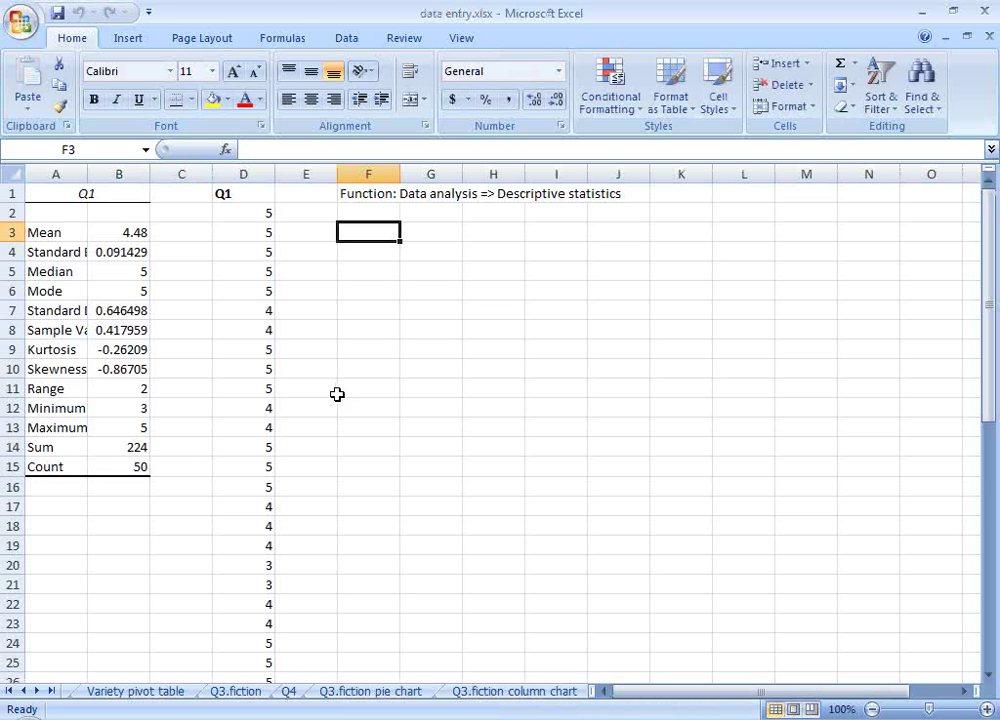
Open the Orig sheet and select the empty Q1 cell C2 of the first respondent
left_click(24, 691)
left_click(24, 691)
left_click(24, 691)
left_click(24, 691)
left_click(24, 691)
left_click(24, 691)
left_click(24, 691)
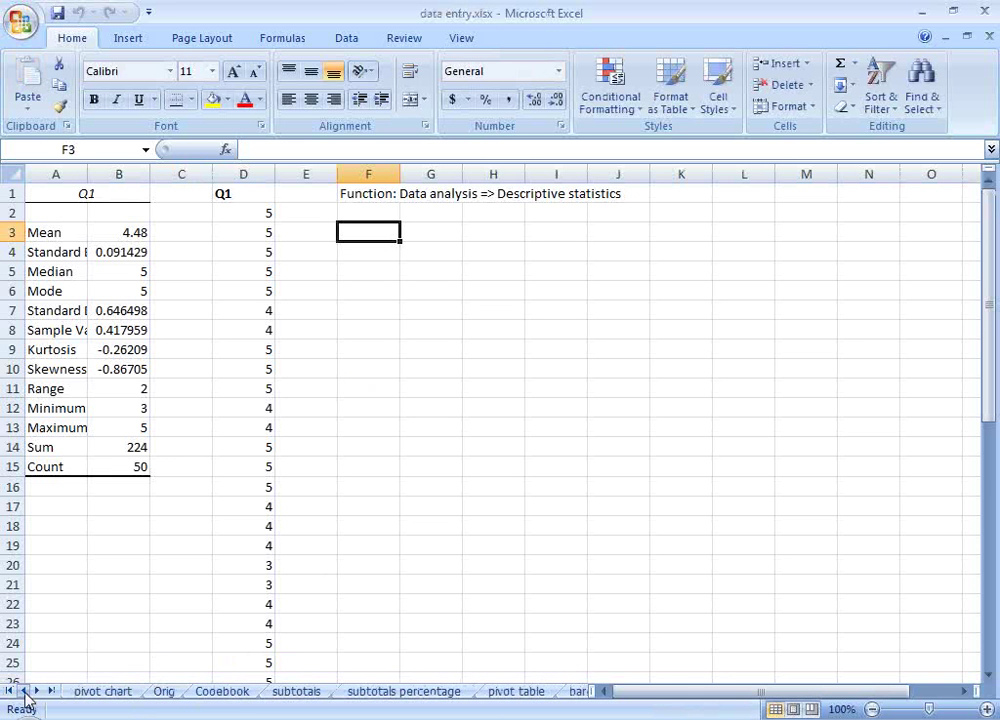
left_click(163, 692)
left_click(185, 212)
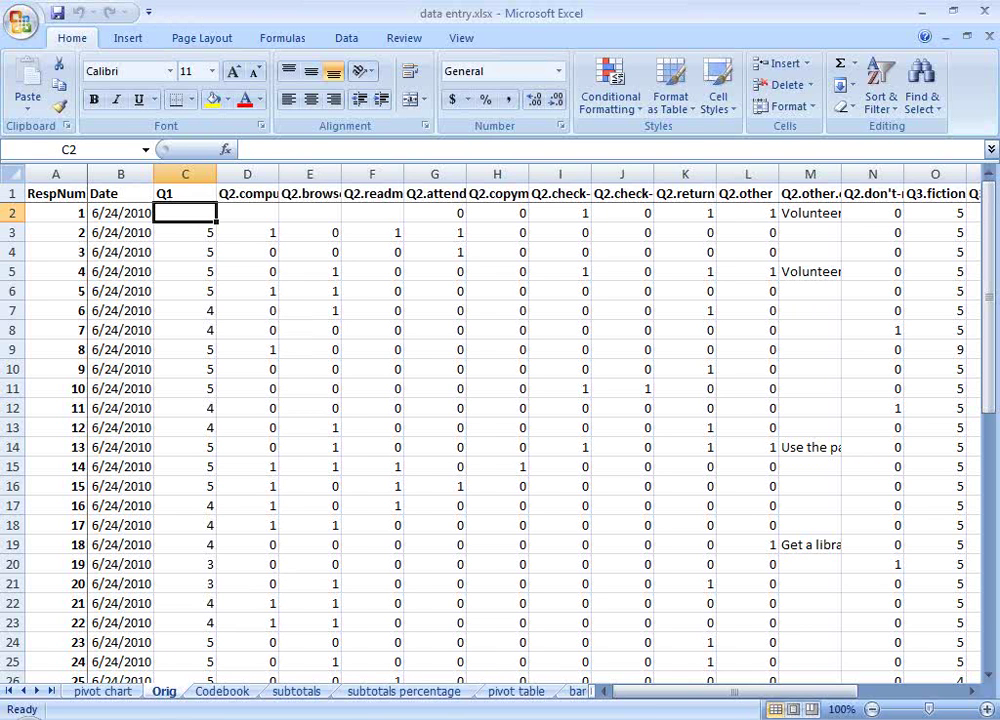
Review the answer codes for Q1 and Q2.a on the Codebook sheet and return to the Orig sheet
left_click(225, 694)
key("ctrl+b")
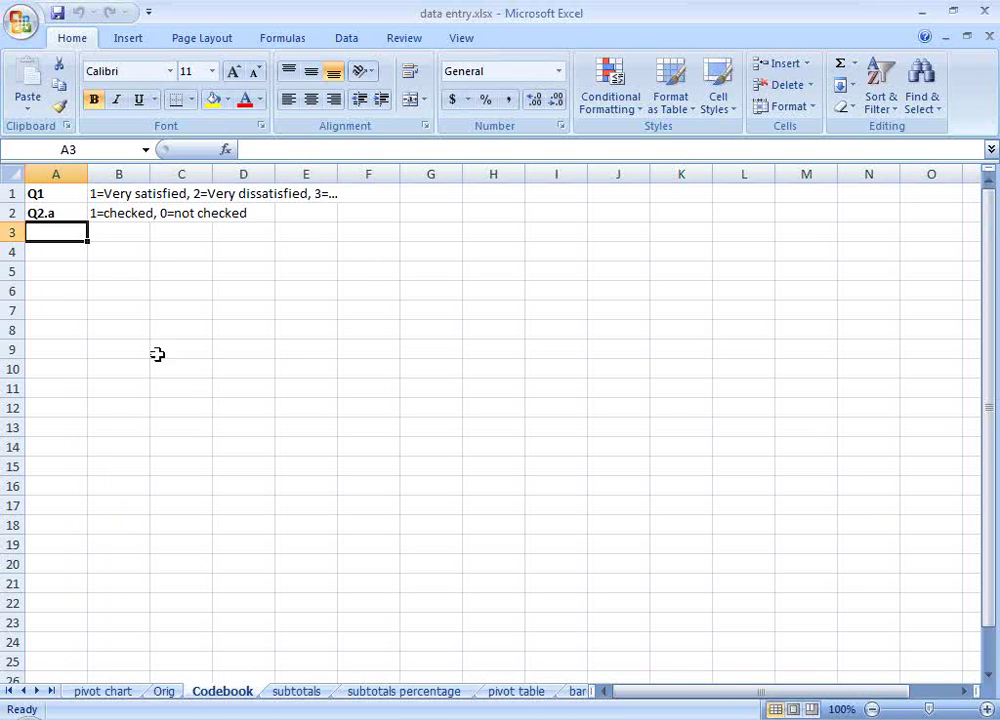
left_click(167, 692)
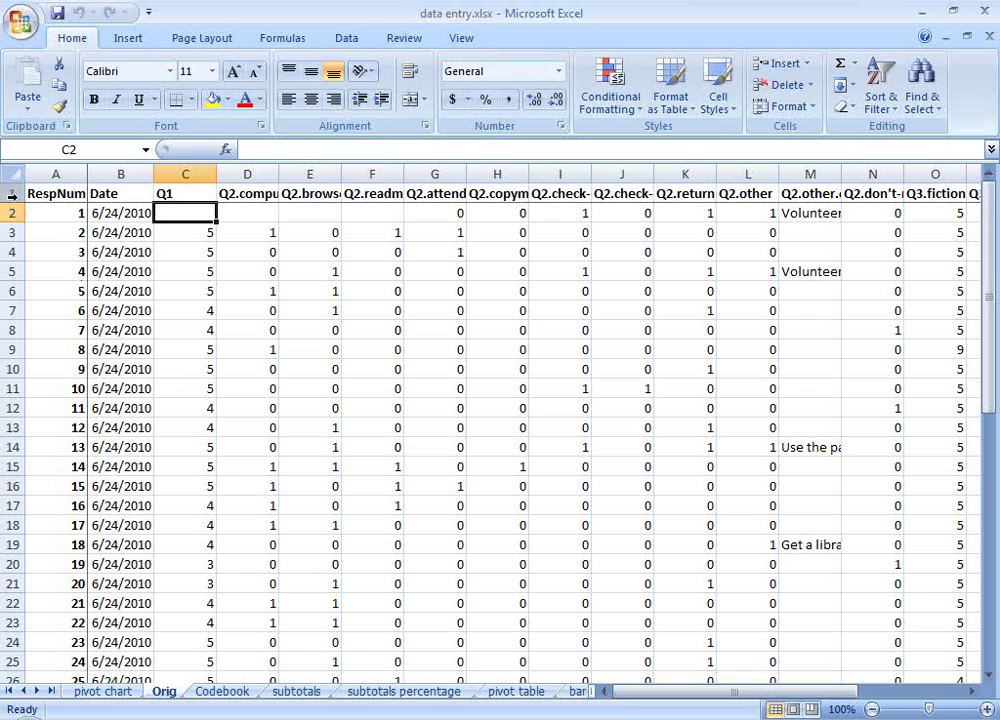
left_click(118, 212)
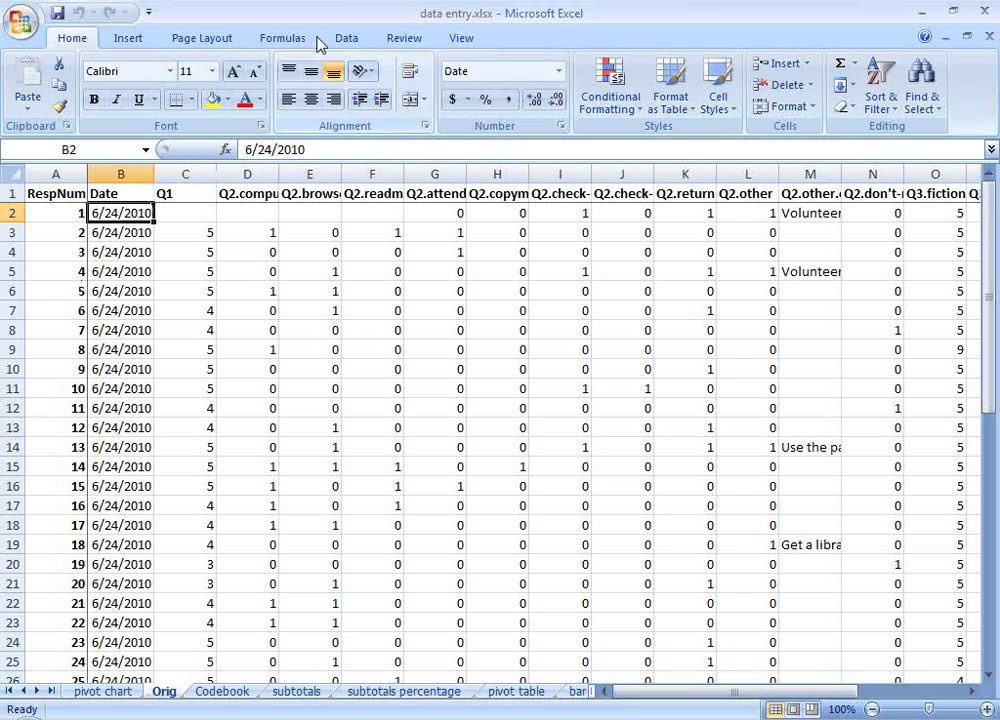
left_click(182, 41)
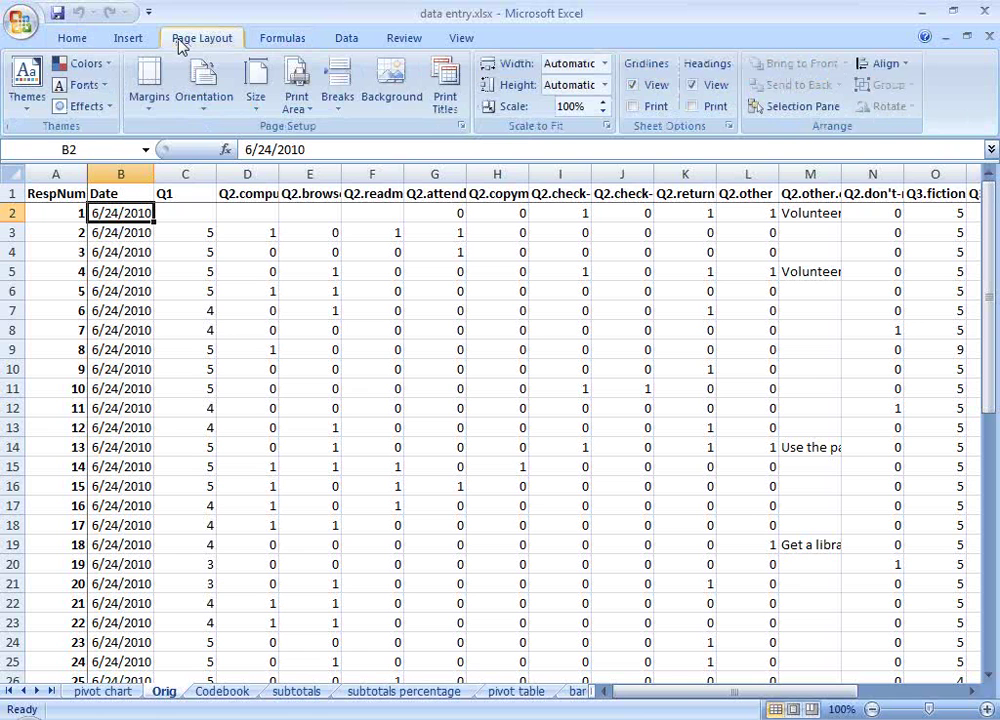
left_click(74, 44)
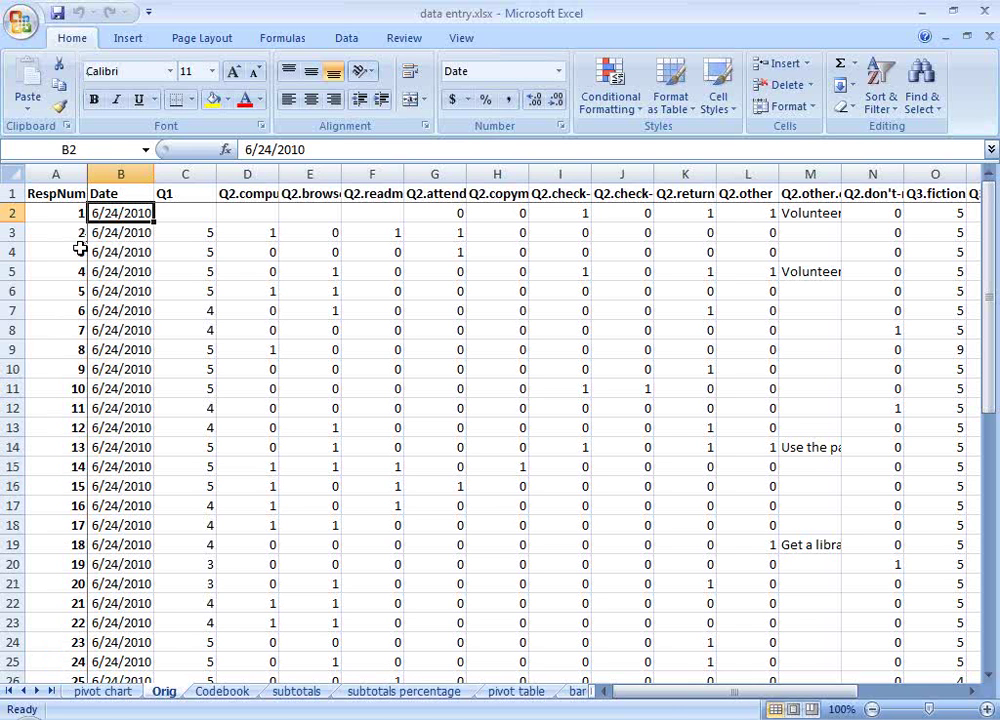
left_click_drag(658, 698, 620, 693)
Widen column D until the full Q2.computer heading fits
left_click(199, 210)
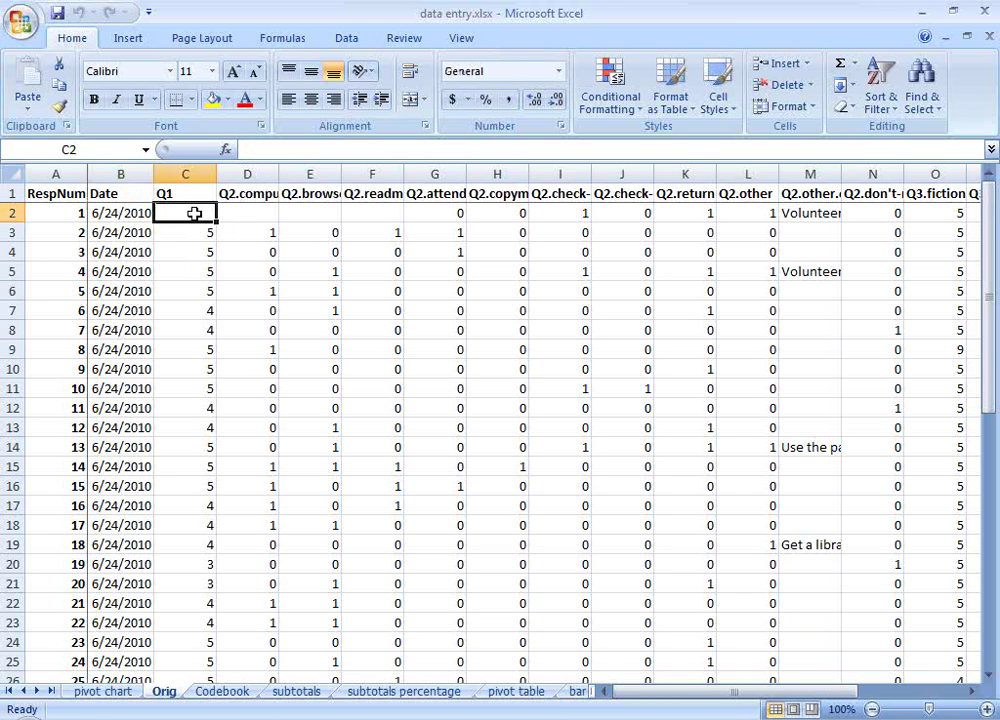
left_click(250, 175)
left_click_drag(277, 178, 304, 180)
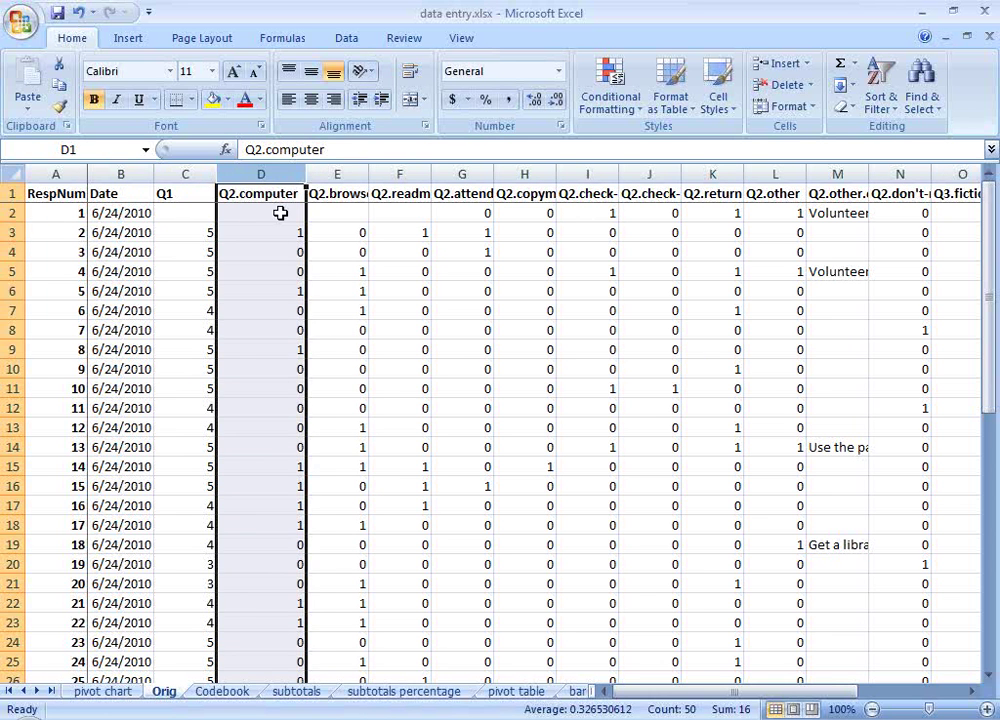
Fill in respondent 1's missing answers in C2:F2 with 5 for Q1, followed by 0, 1 and 0 for the first three Q2 columns
left_click(201, 212)
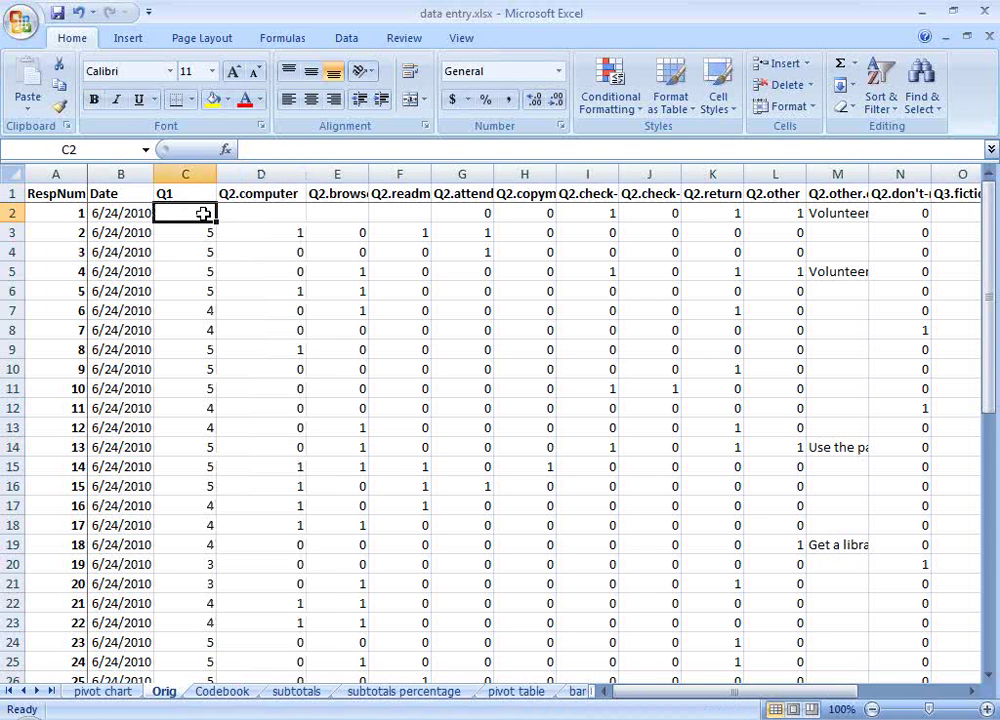
type("5")
key("Tab")
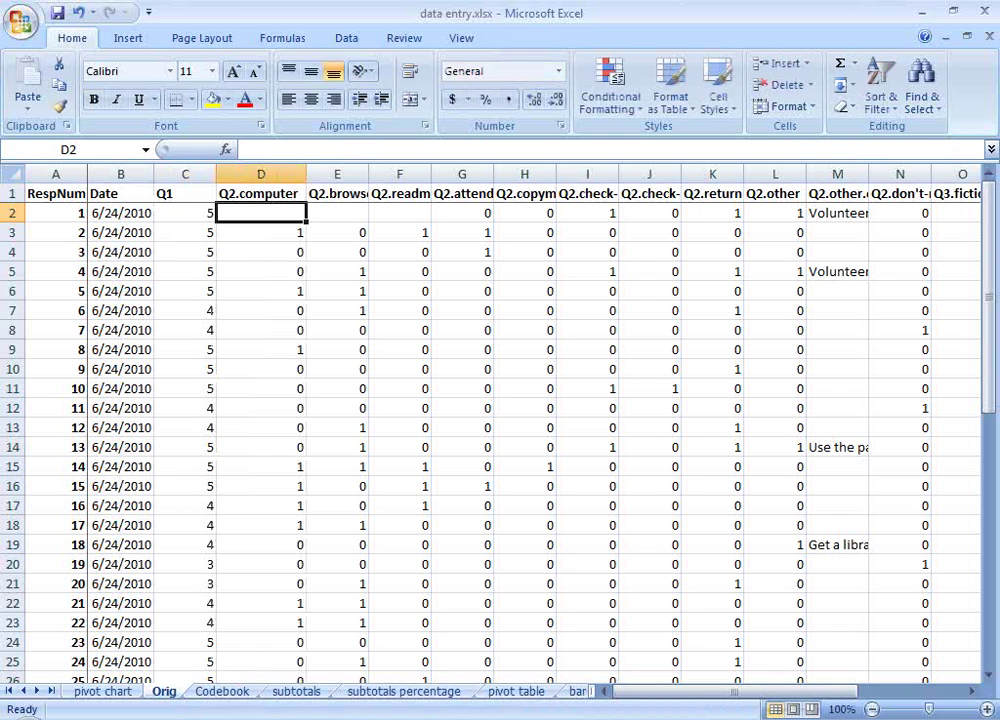
type("0")
key("Tab")
type("1")
key("Tab")
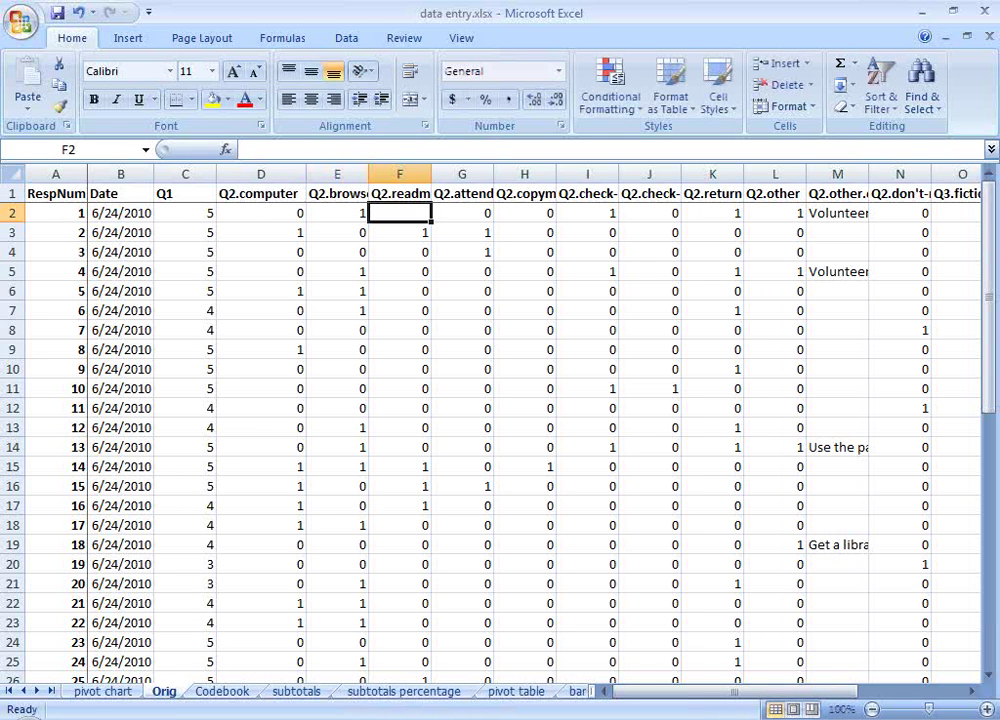
type("0")
key("Tab")
key("Tab")
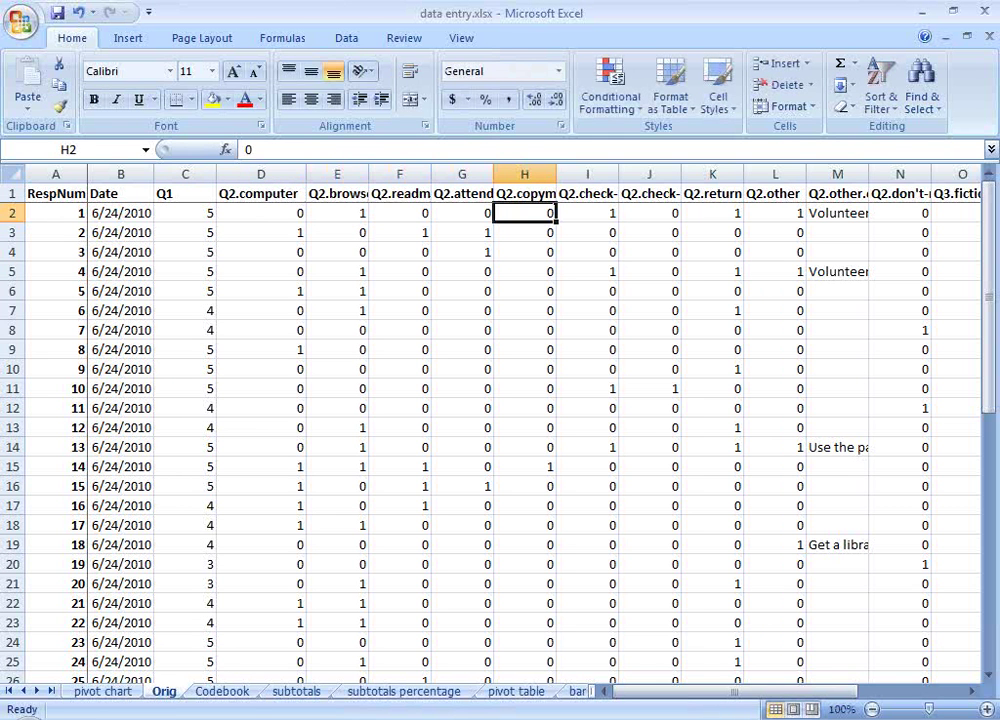
Check respondent 1's last Q2 entries and copy the whole Q1 column of the Orig sheet
left_click(814, 213)
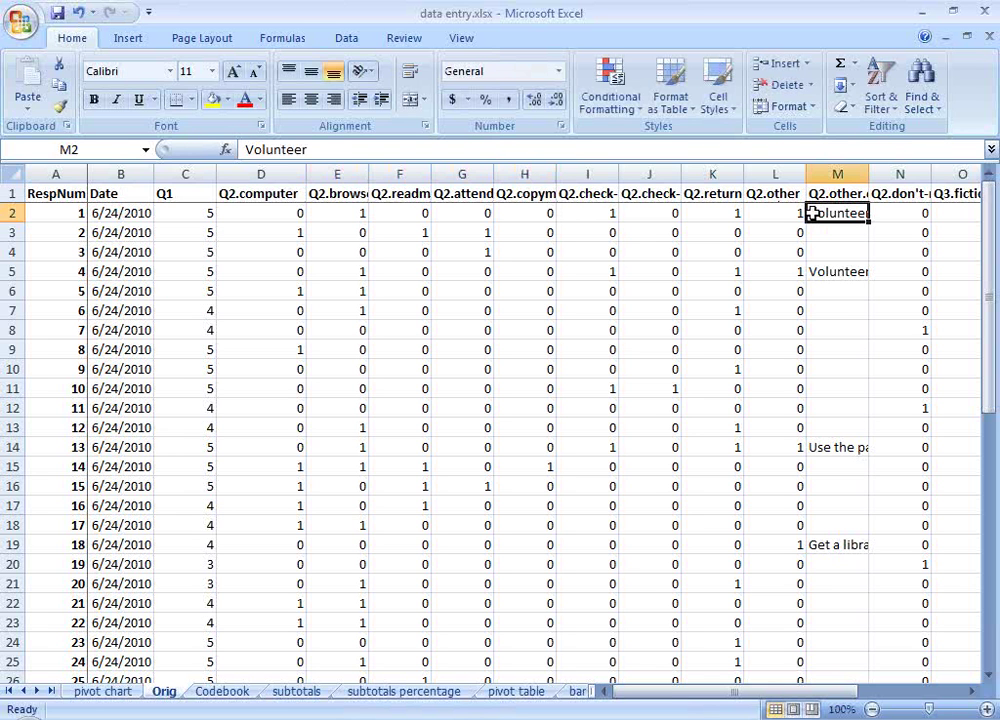
left_click(882, 211)
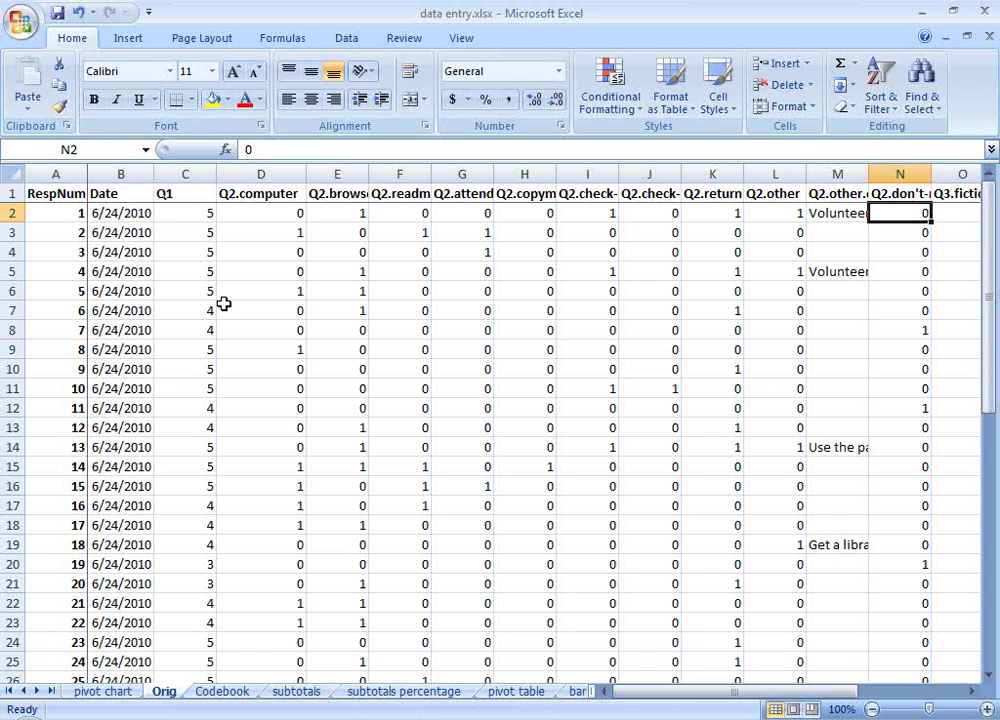
left_click(186, 175)
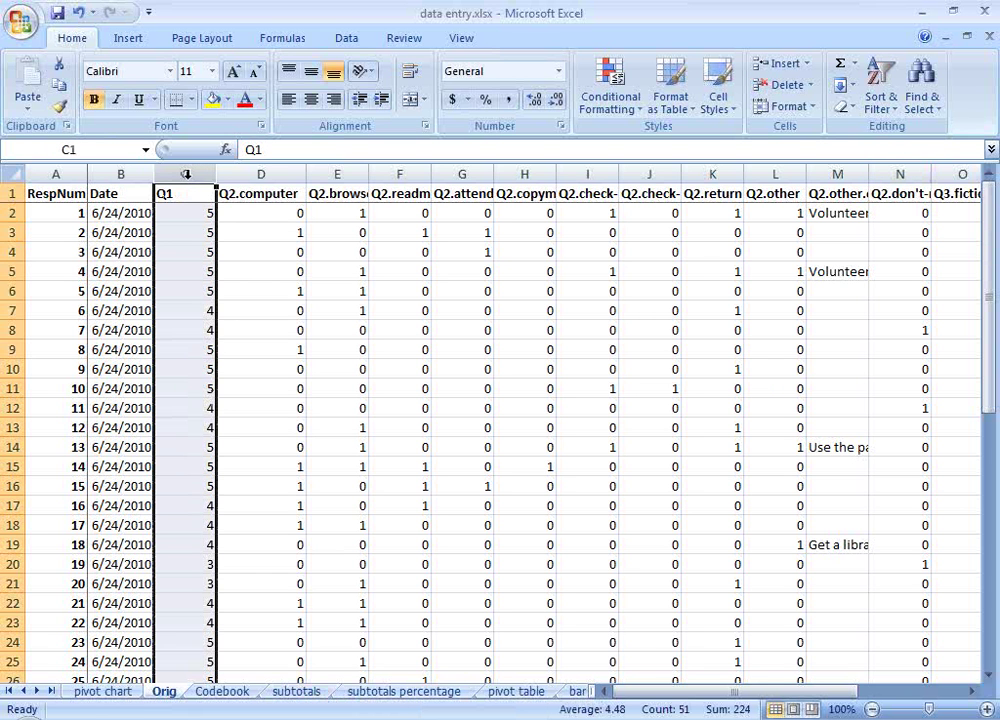
key("ctrl+c")
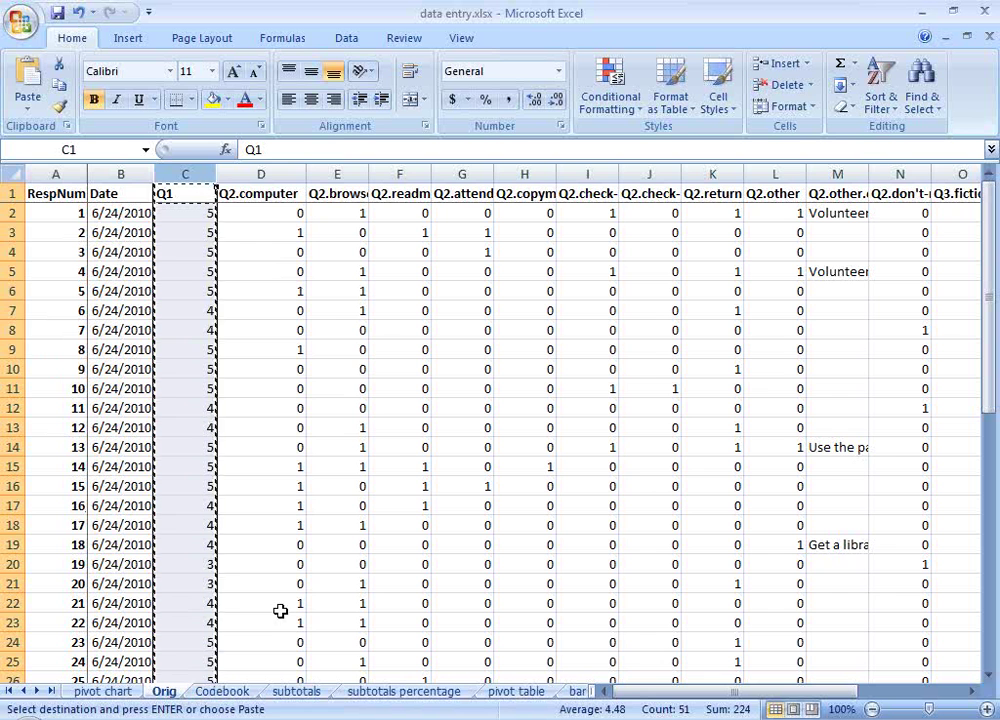
On the subtotals sheet, clear all survey columns from D onward, keeping only RespNum, Date and Q1
left_click(299, 691)
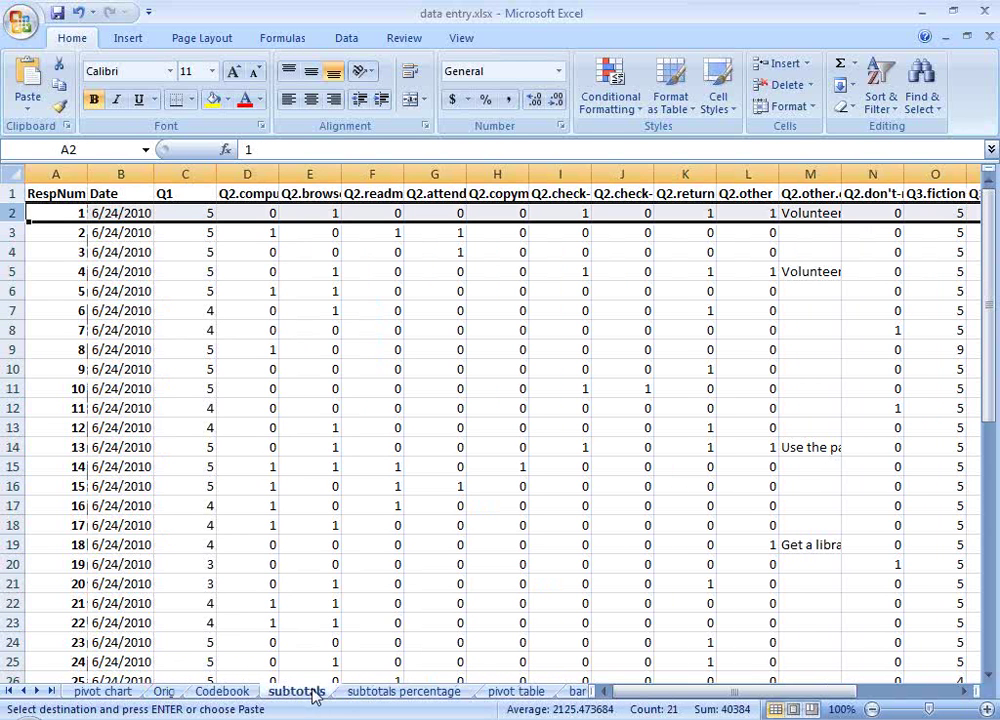
left_click_drag(243, 175, 826, 203)
key("ctrl+BackSpace")
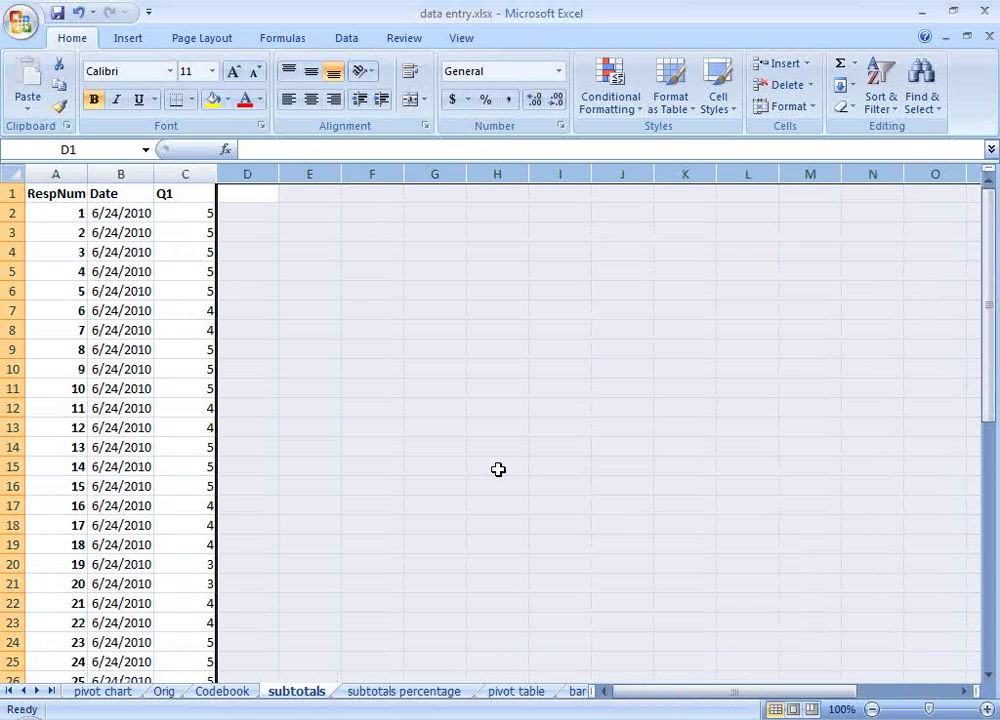
Sort the subtotals data by the Q1 column from smallest to largest
left_click(180, 207)
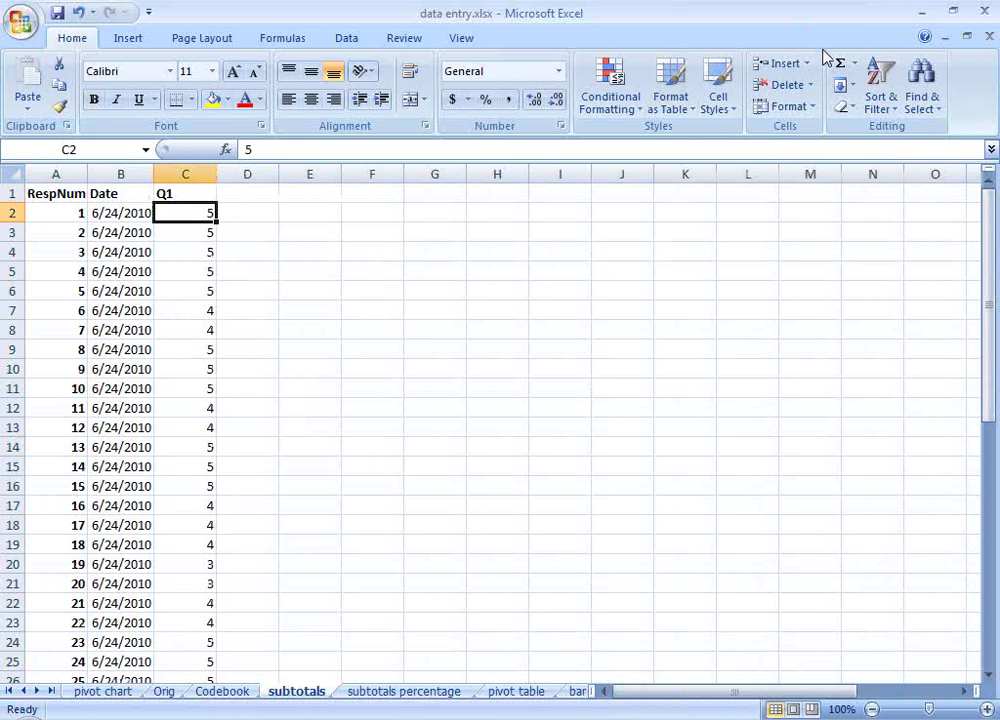
left_click(882, 100)
left_click(895, 131)
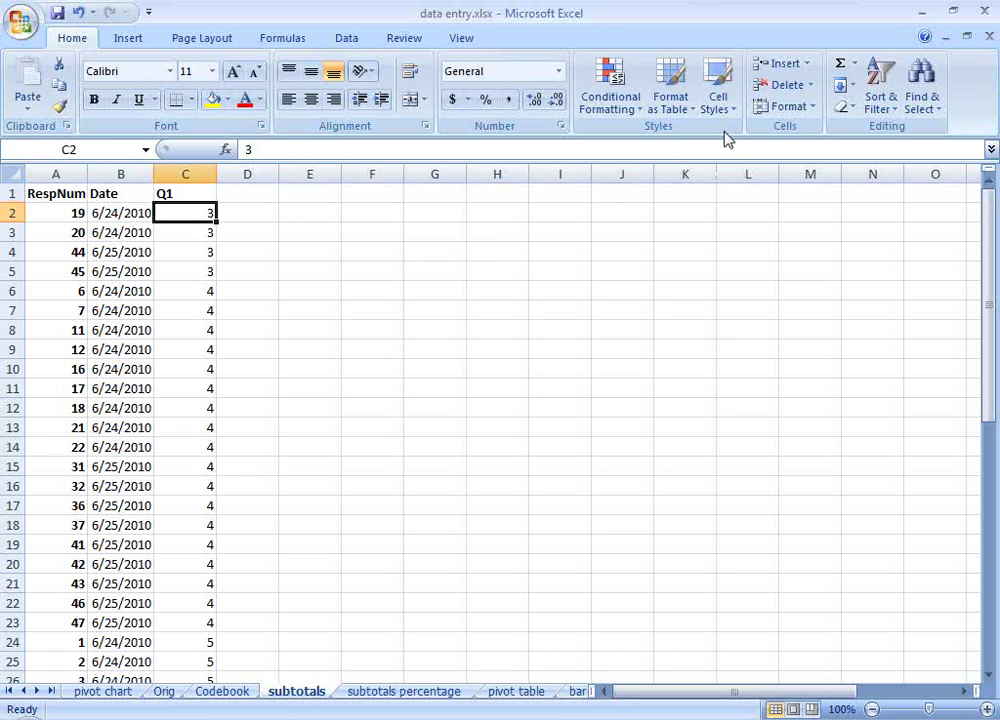
Try adding Count subtotals of Q1 at each change in RespNum, and undo them
left_click(855, 64)
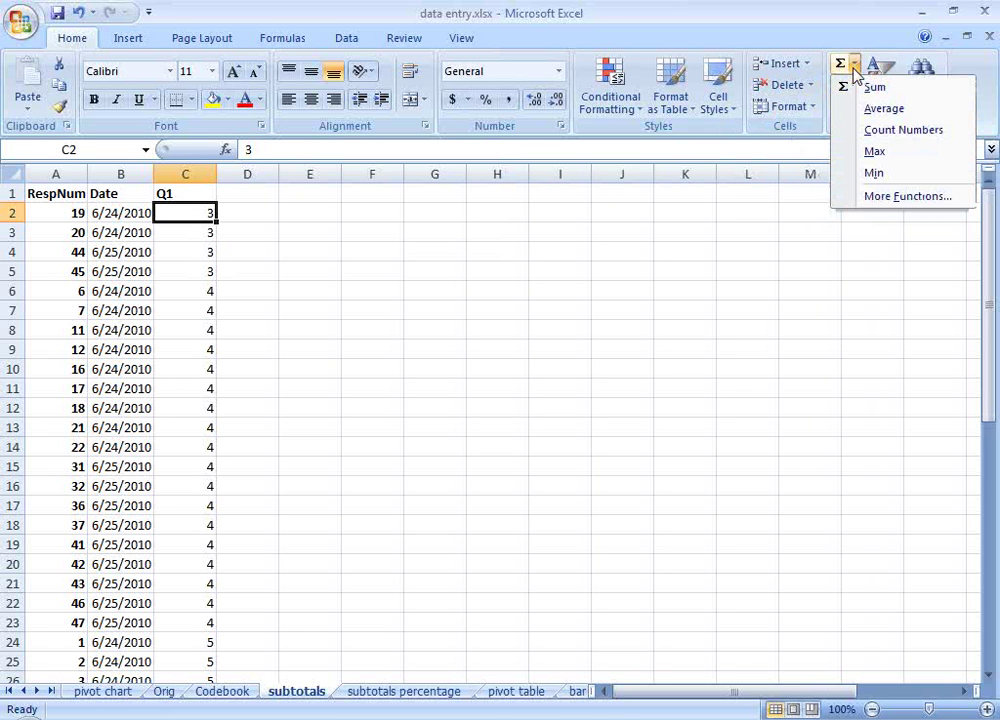
left_click(855, 66)
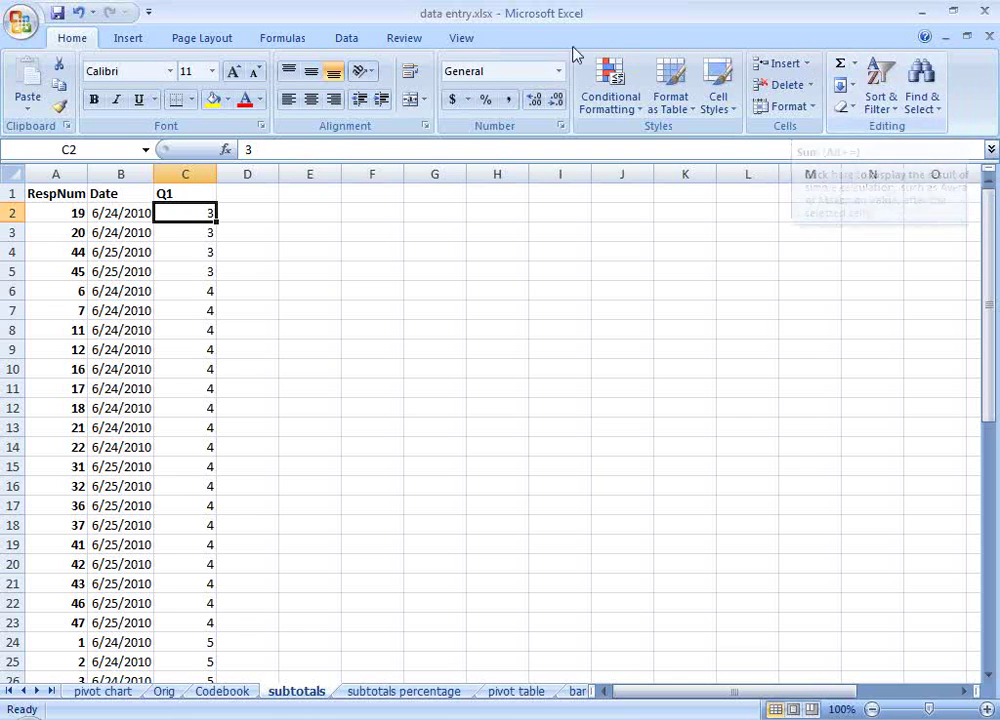
left_click(350, 40)
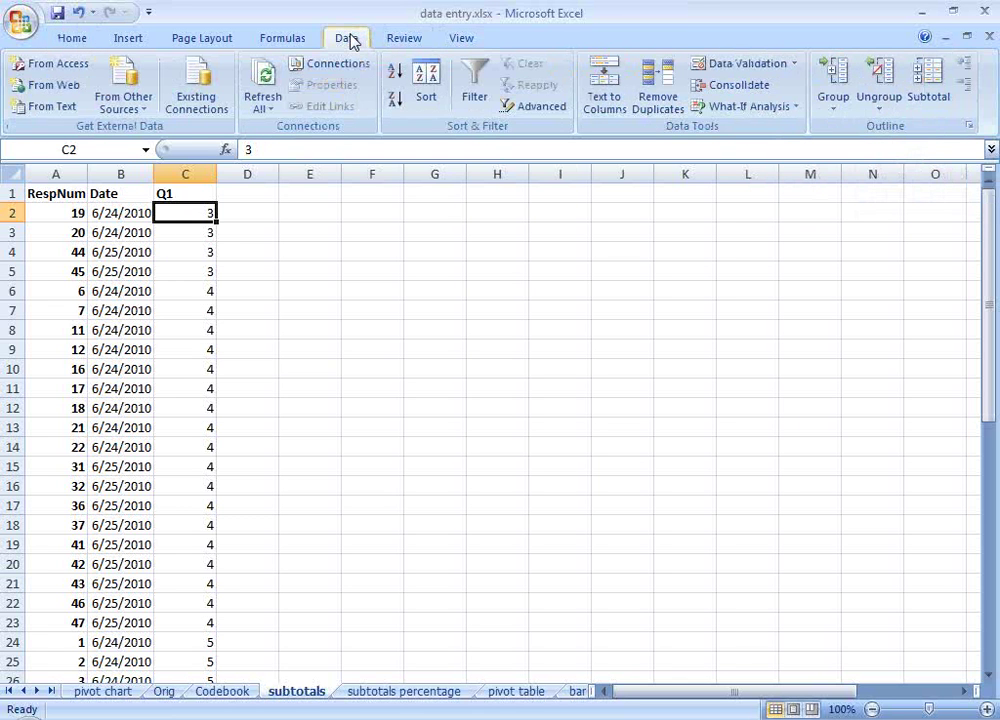
left_click(933, 88)
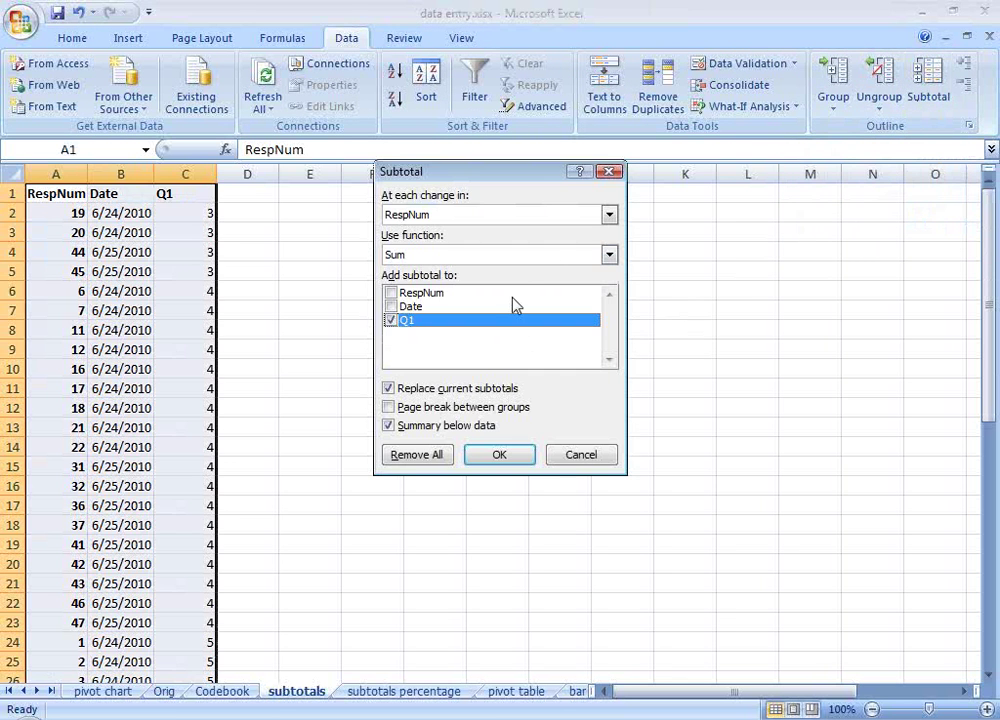
left_click(609, 254)
left_click(600, 283)
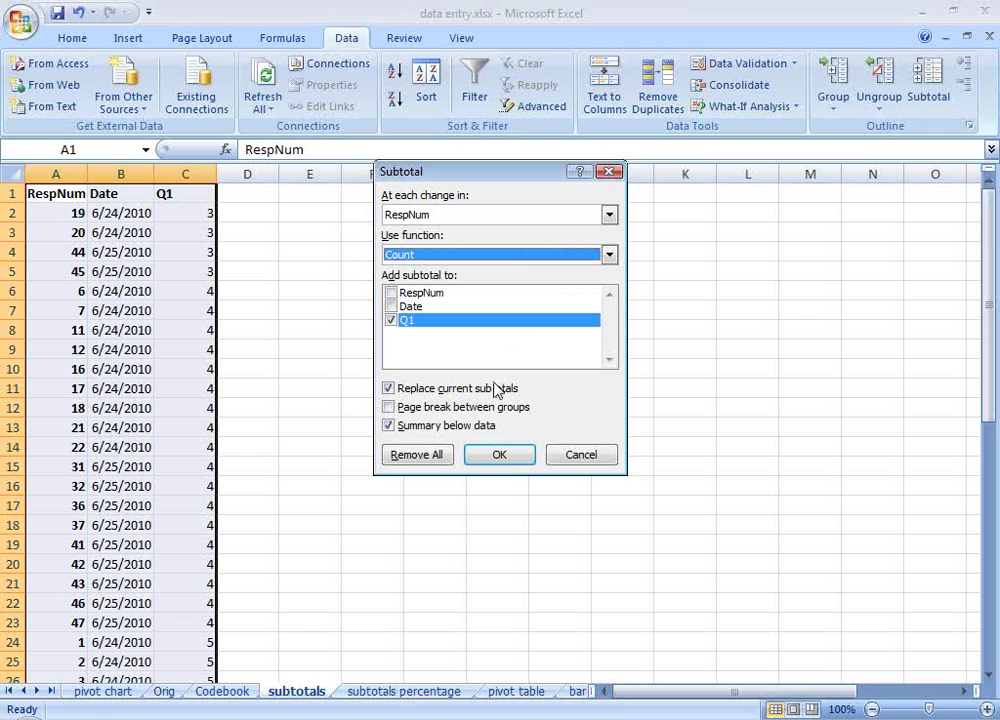
left_click(503, 455)
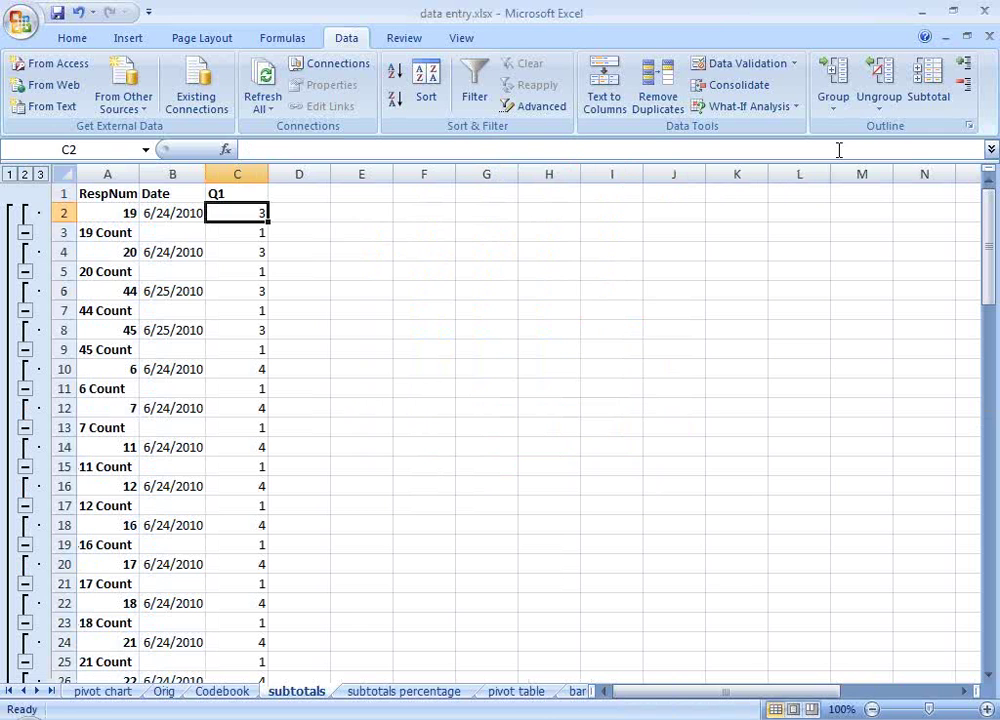
key("ctrl+z")
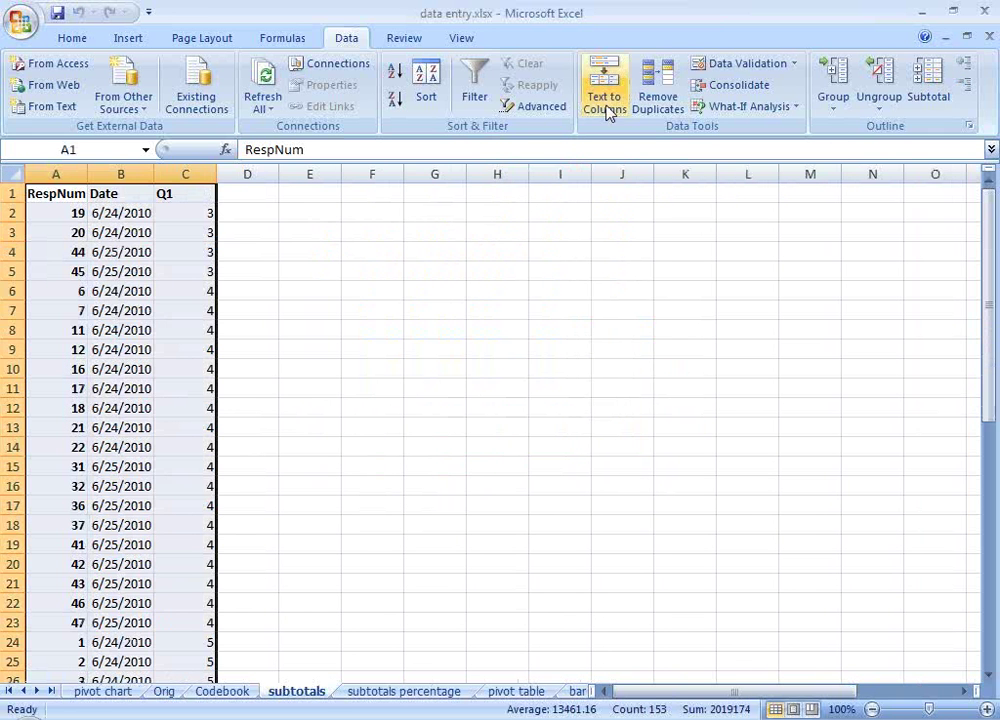
Add subtotals to Q1 at each change in Q1, using the Count function
left_click(927, 88)
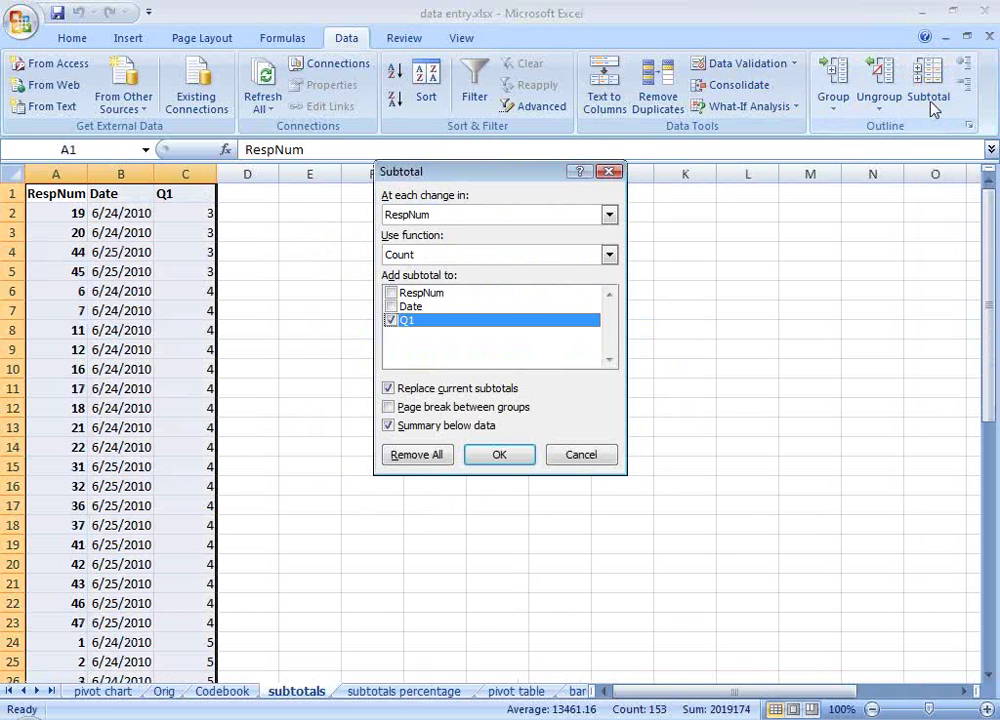
left_click(609, 215)
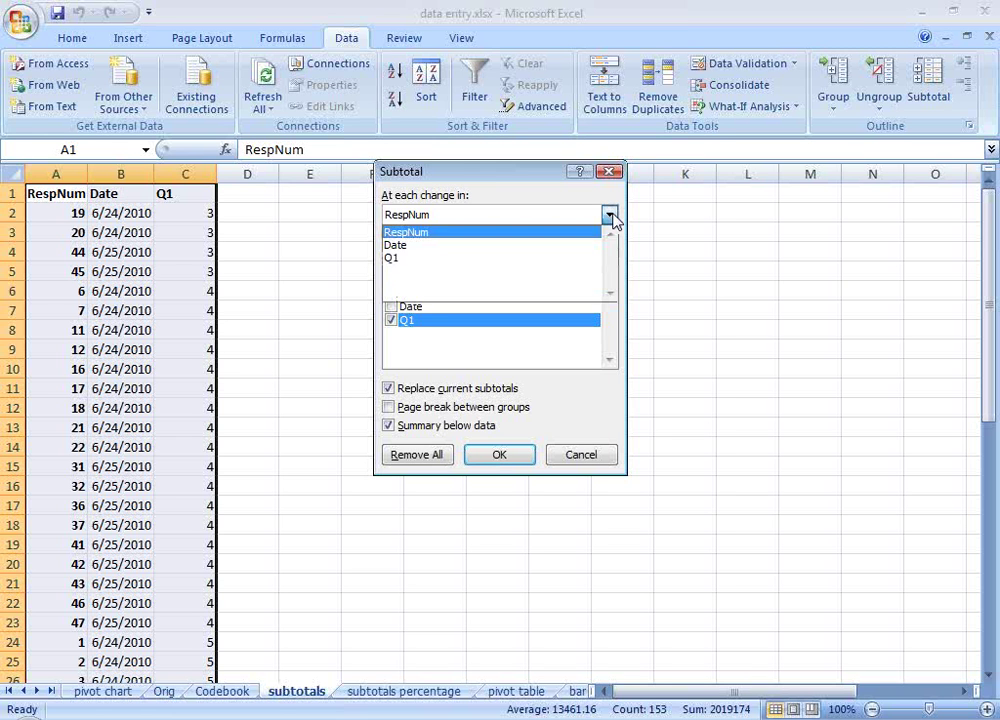
left_click(578, 273)
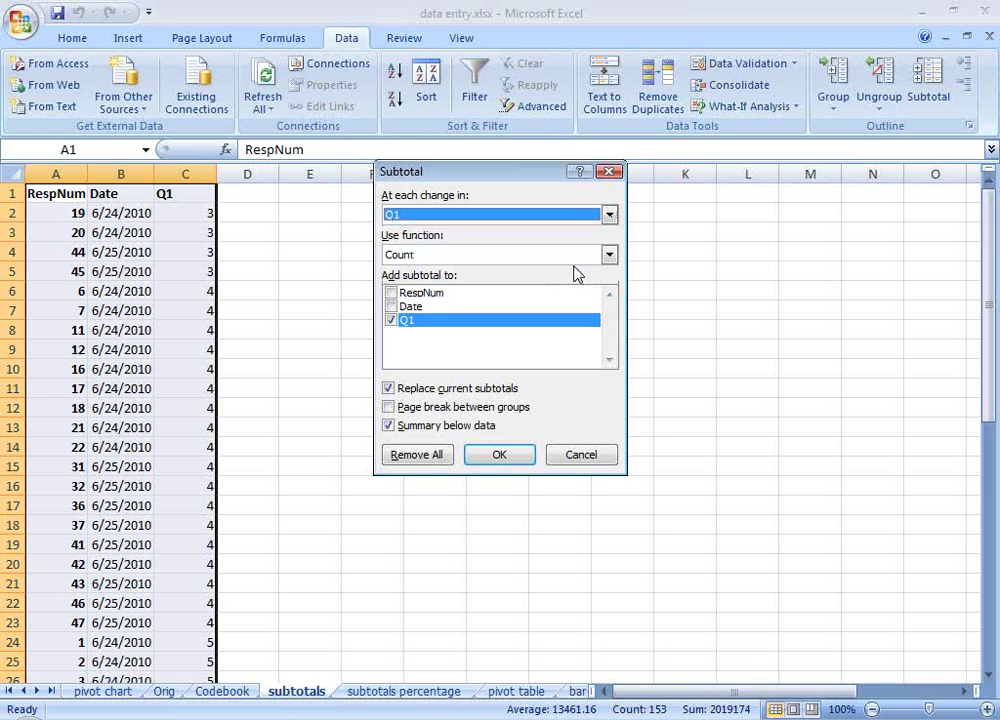
left_click(499, 456)
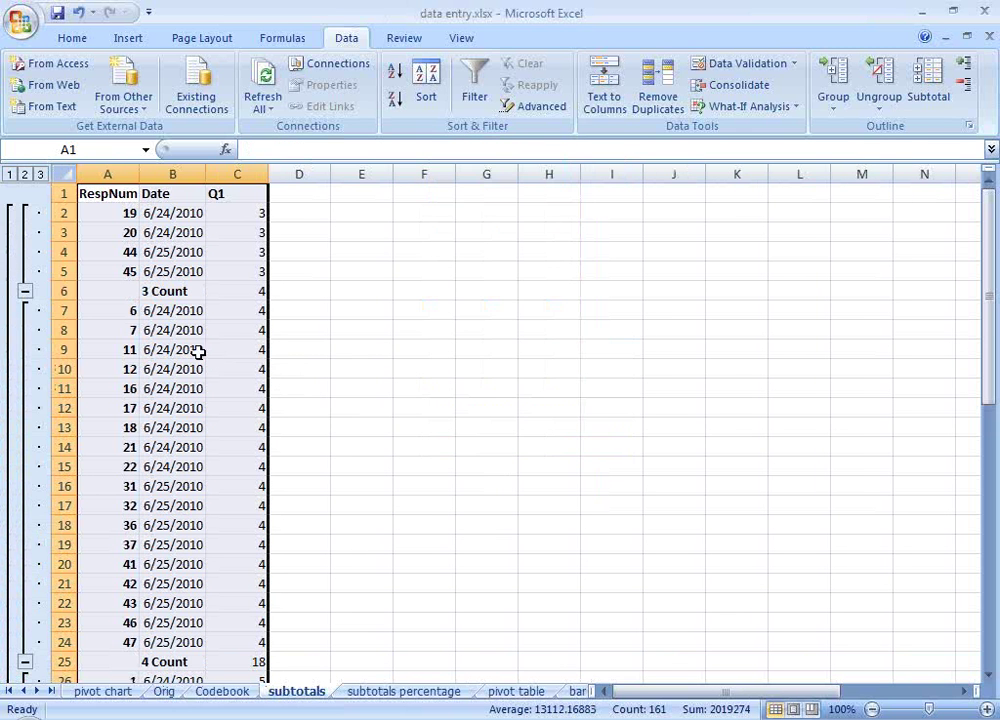
Collapse the outline groups for answers 3, 4 and 5 so only their count rows show
left_click(25, 291)
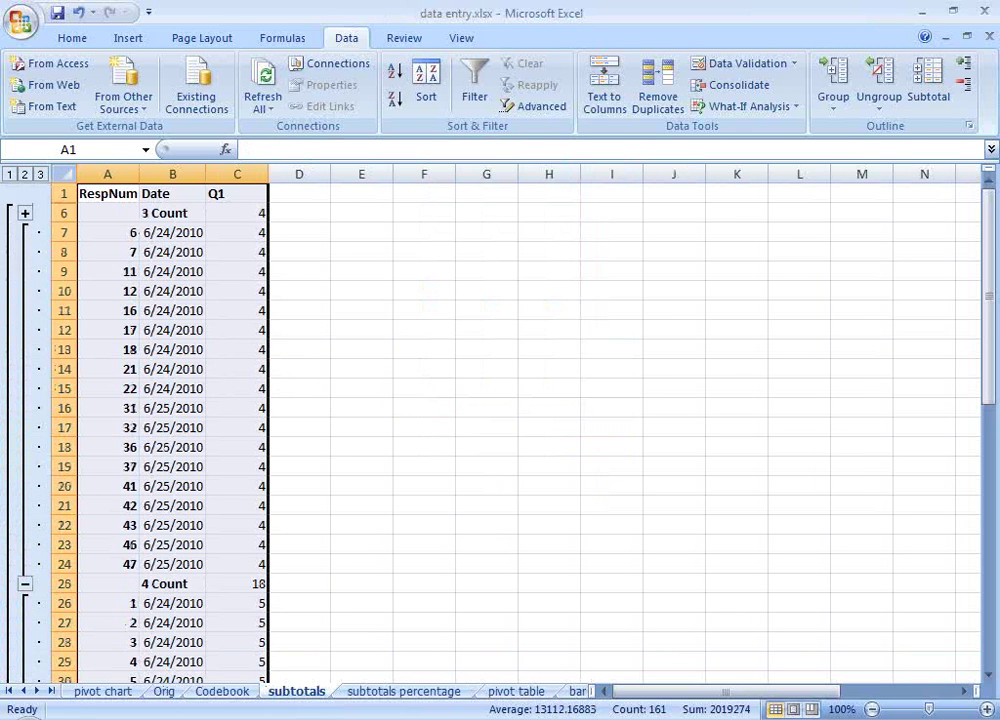
left_click(25, 583)
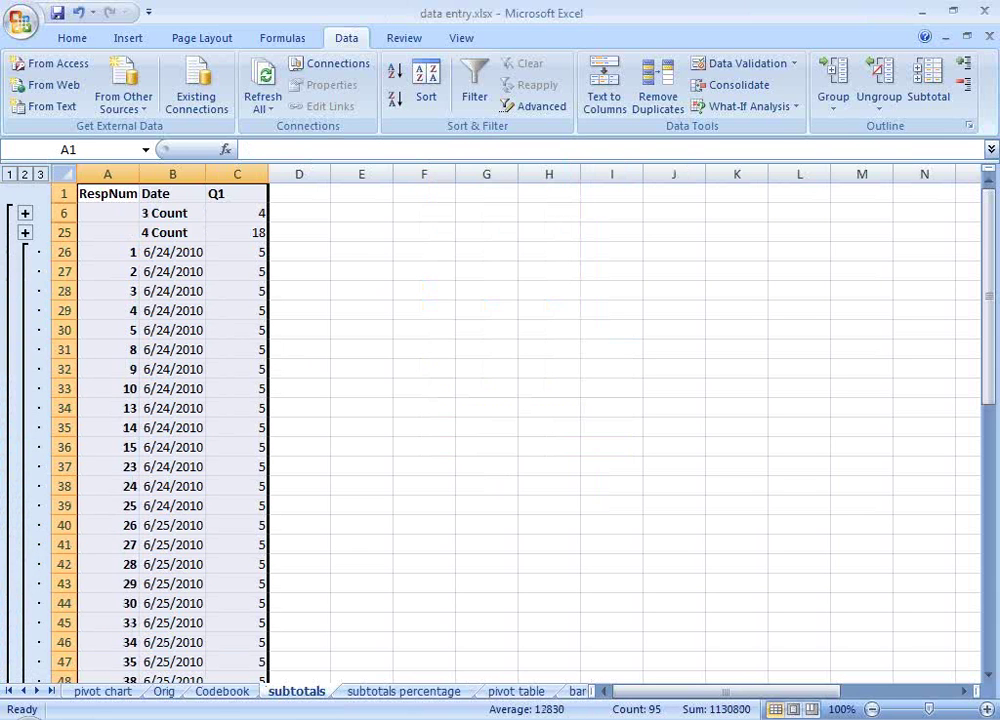
scroll(62, 662, "down", 2)
scroll(62, 662, "down", 4)
left_click(25, 522)
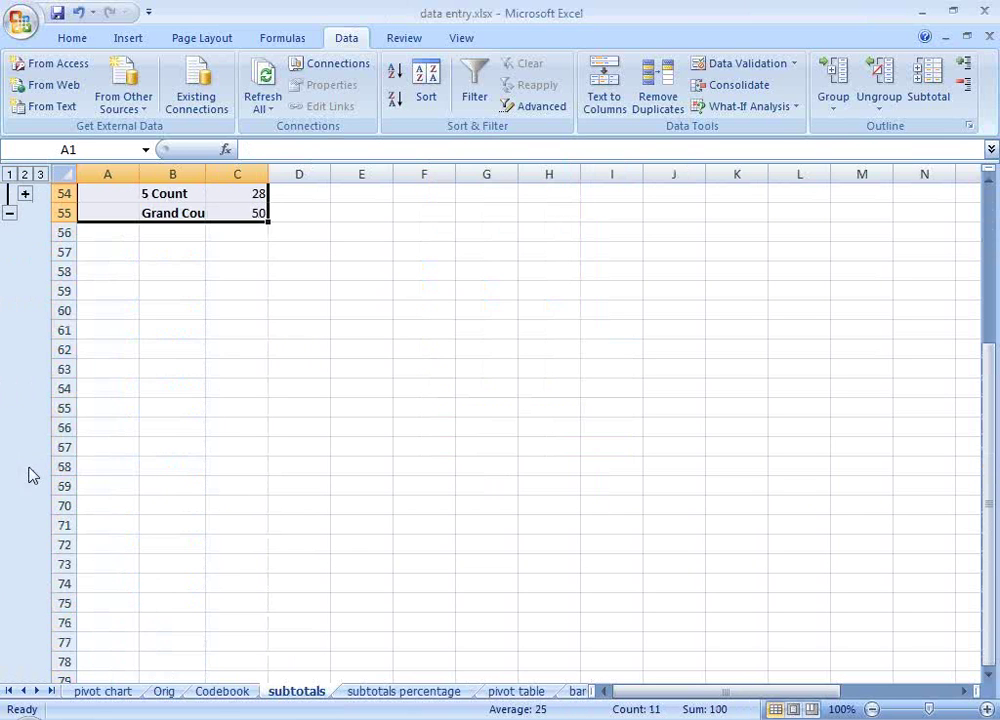
Copy the labels and Q1 counts of the 3 Count, 4 Count and 5 Count rows on the subtotals sheet
scroll(84, 411, "up", 1)
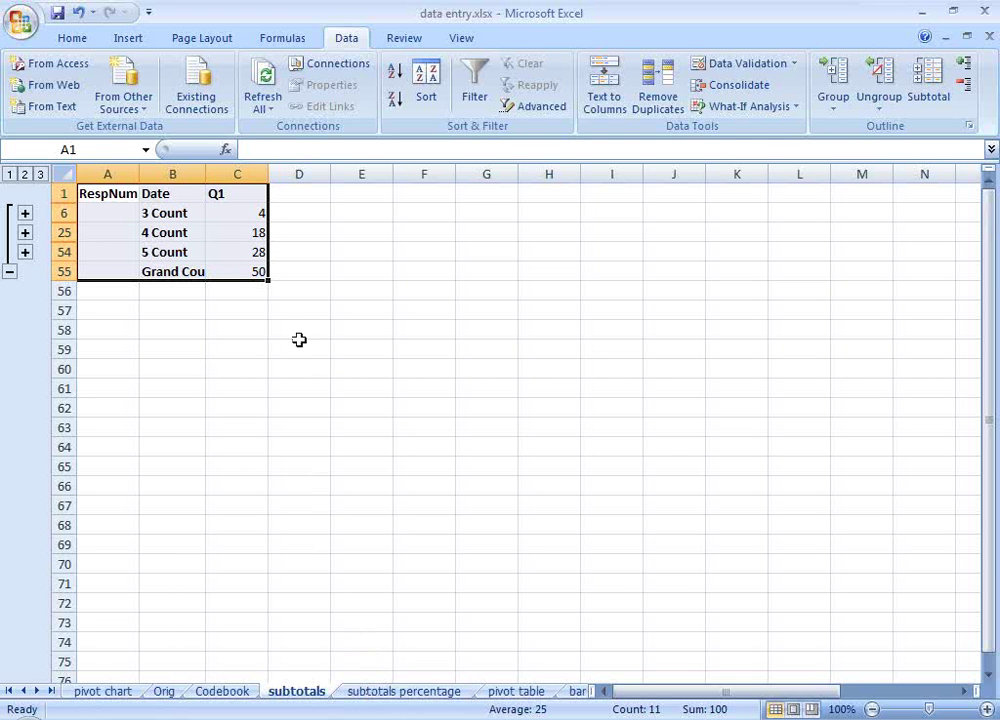
left_click(241, 216)
left_click(167, 212)
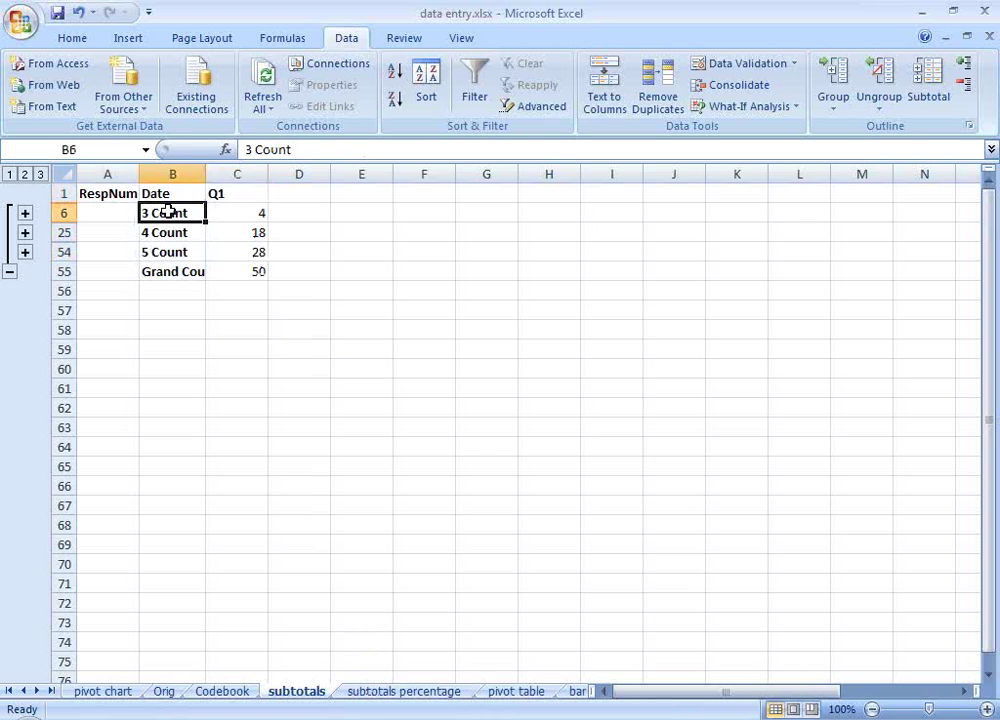
left_click(231, 216)
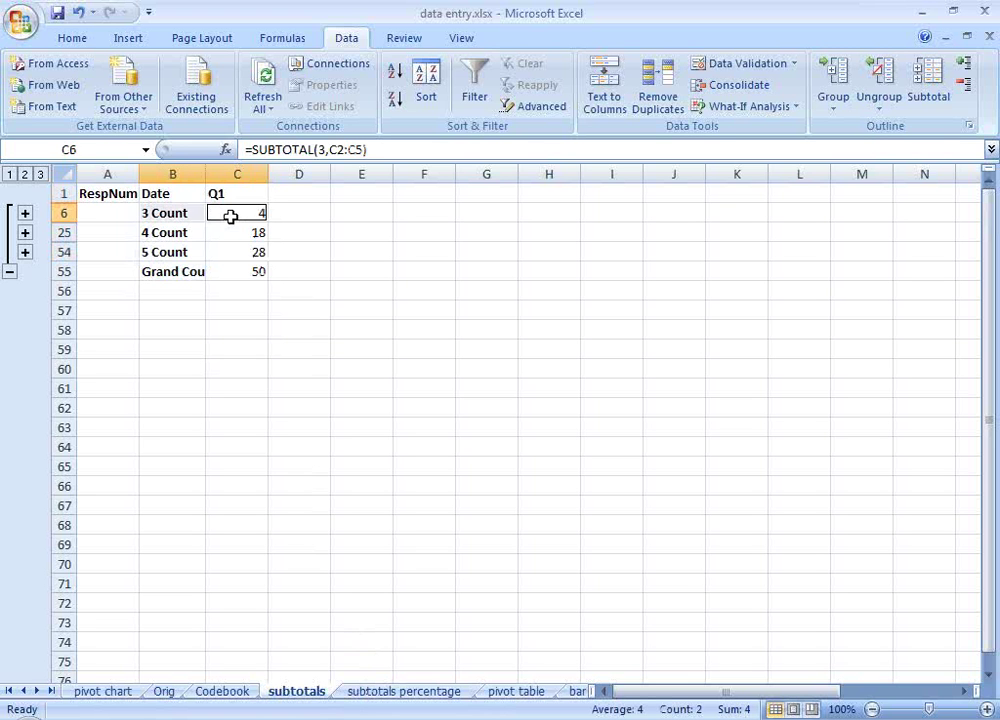
left_click(174, 232)
left_click(228, 237)
left_click(185, 252)
left_click(232, 257)
key("ctrl+c")
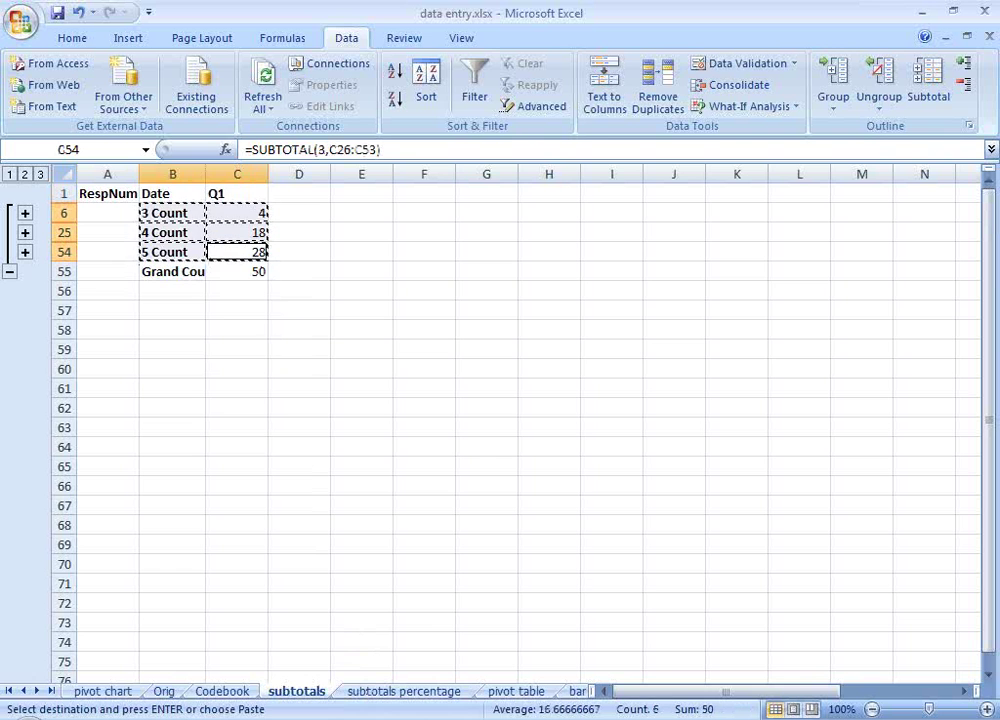
Examine the subtotals percentage sheet's copied counts, total formula, percentage formula and satisfaction labels
left_click(400, 695)
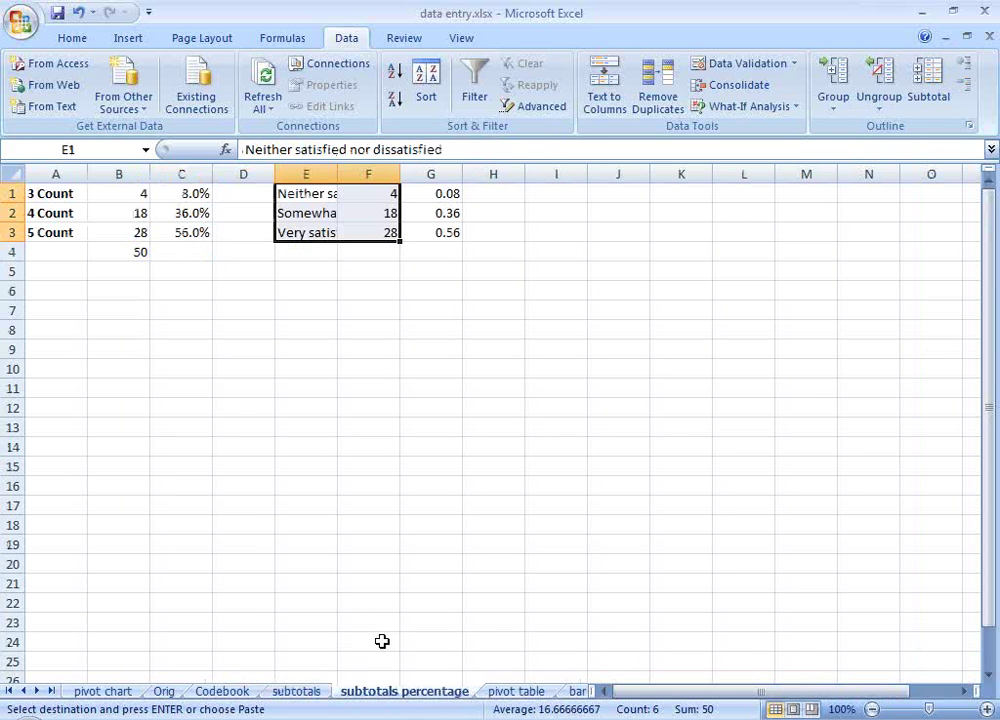
left_click(63, 195)
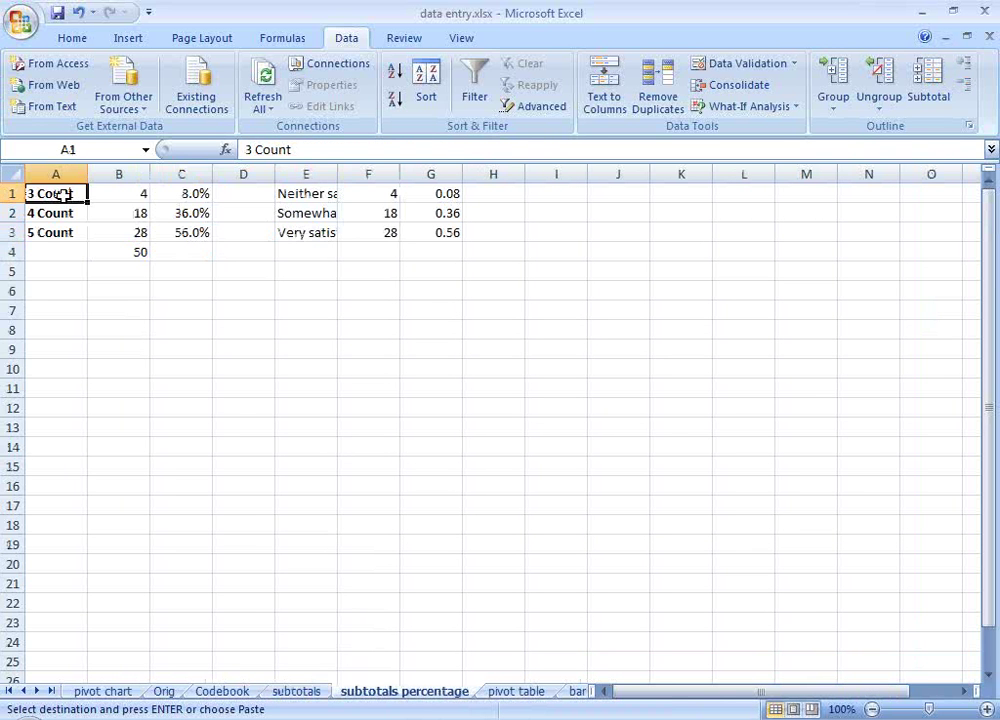
left_click_drag(63, 195, 130, 232)
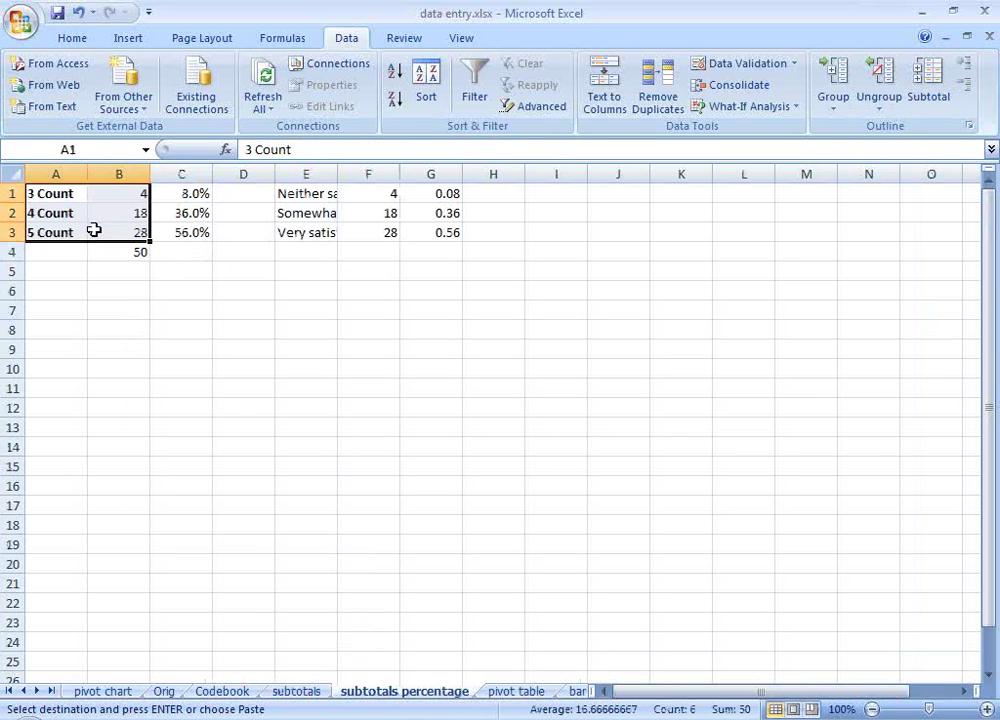
left_click(138, 257)
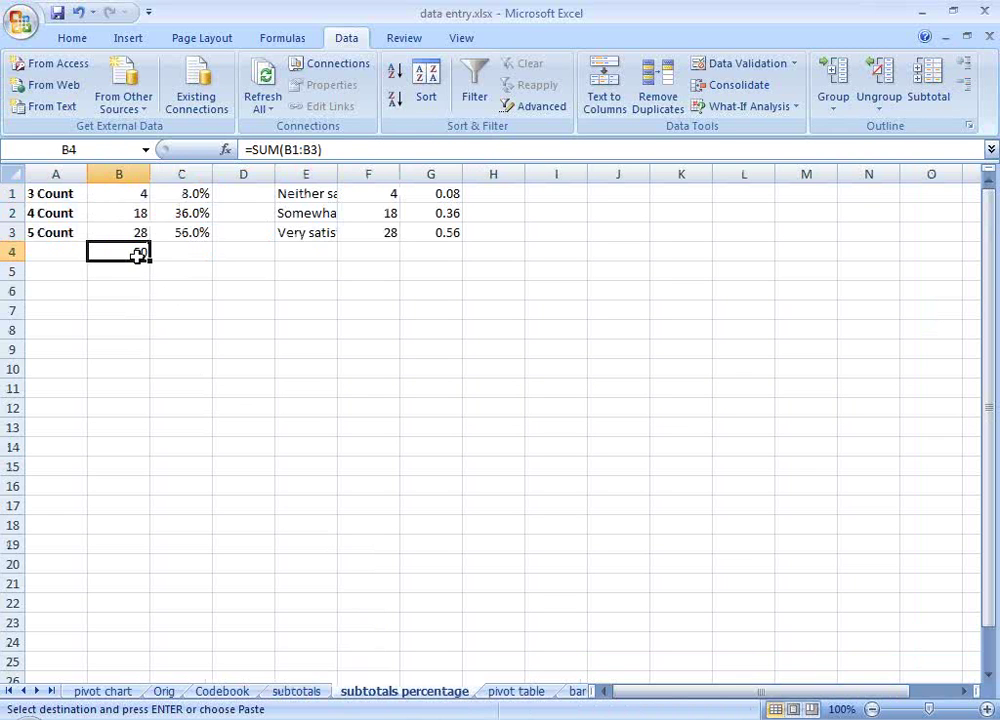
left_click(162, 195)
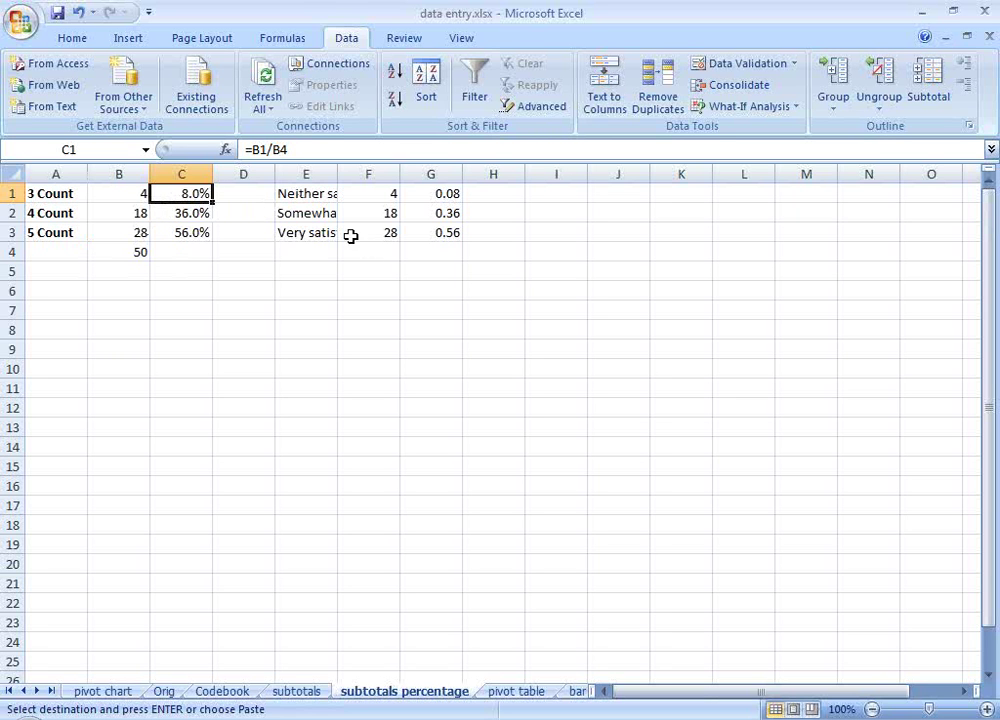
left_click(288, 196)
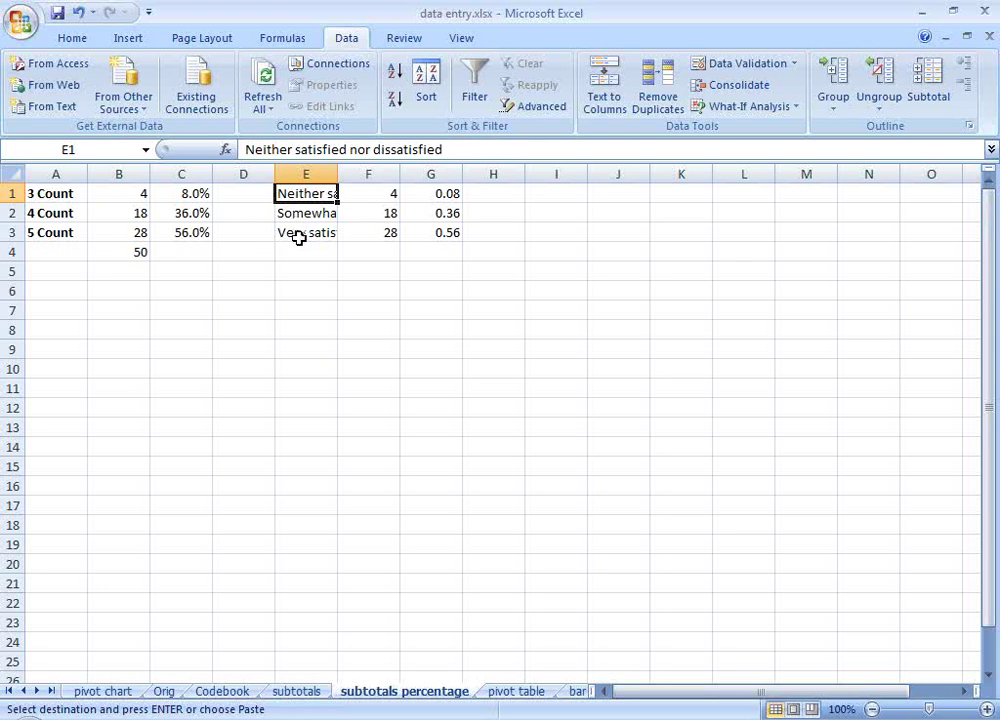
left_click(300, 232)
key("Up")
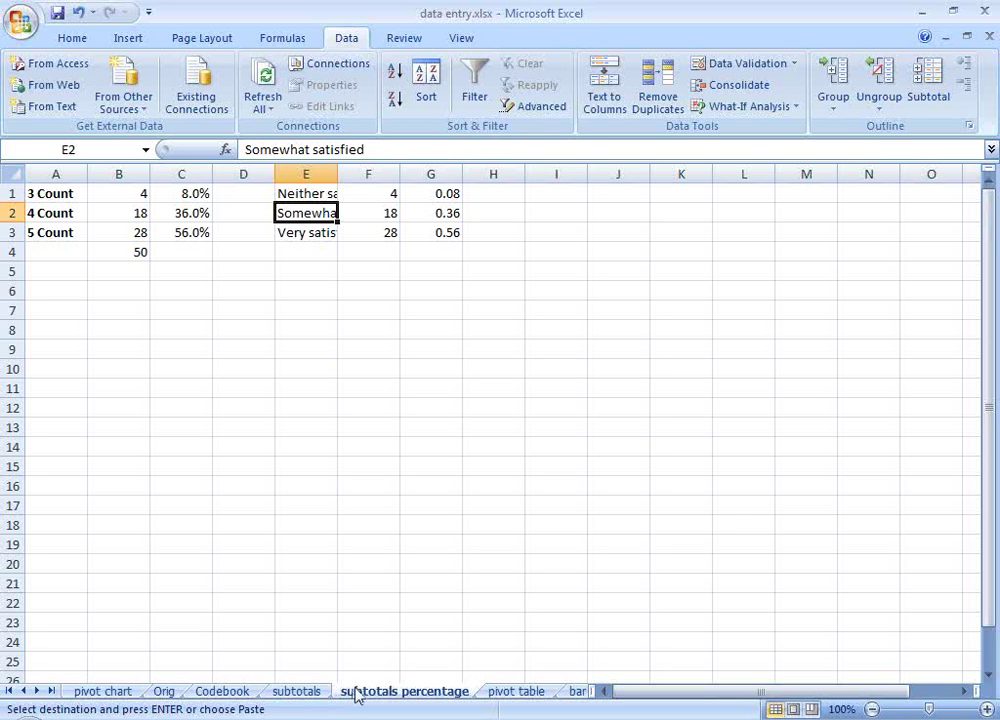
Open the desc stat sheet and examine the descriptive statistics for the Q1 answers
left_click(49, 691)
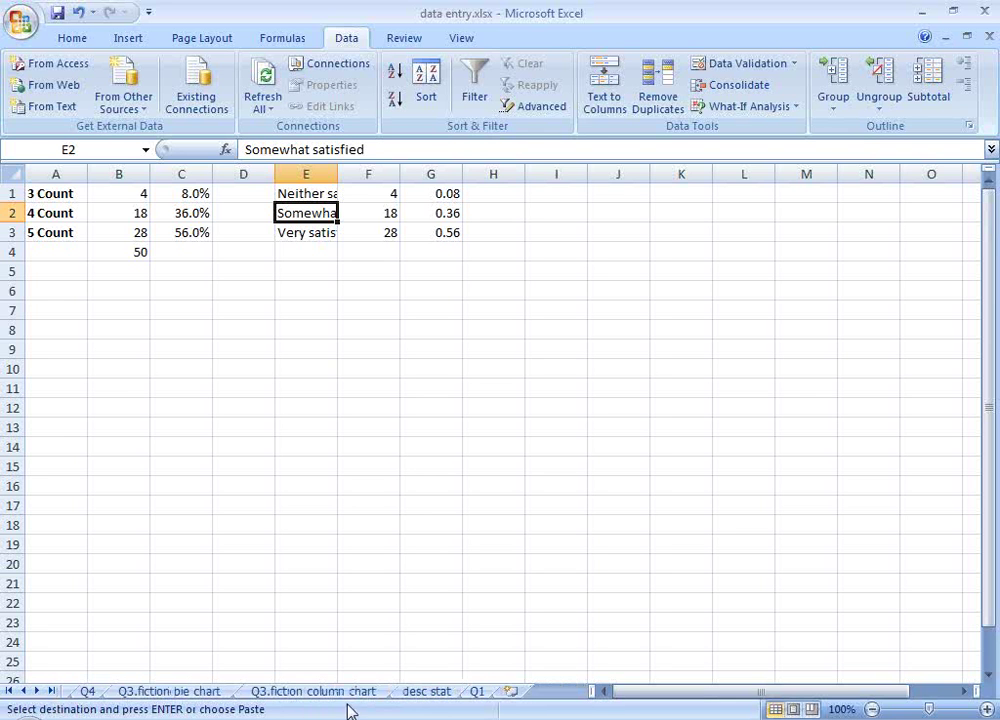
left_click(436, 692)
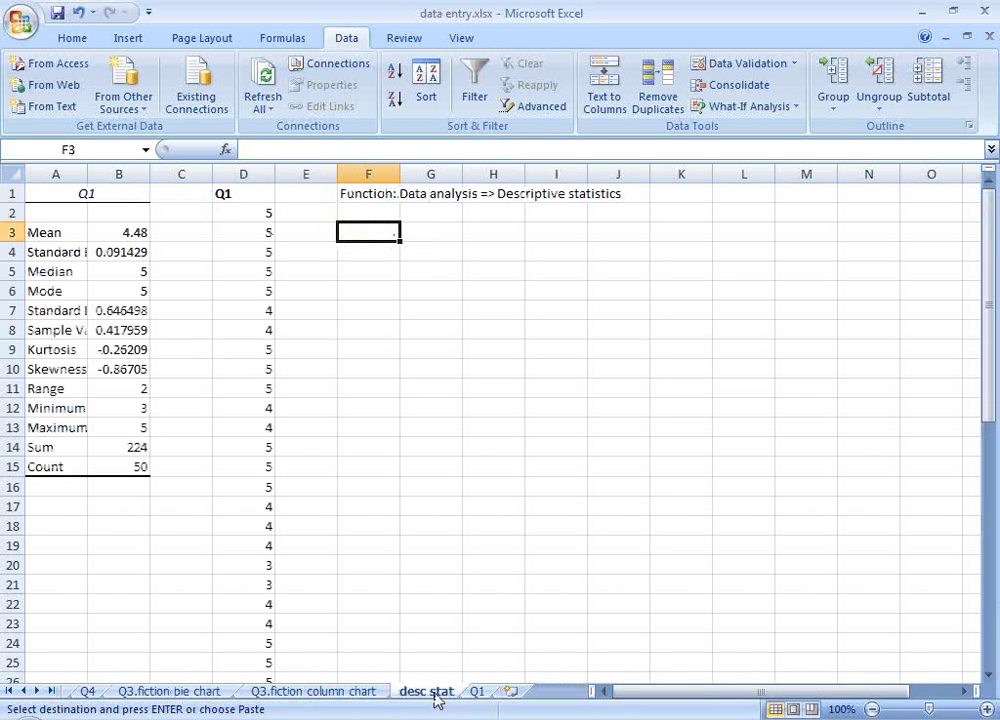
left_click(237, 211)
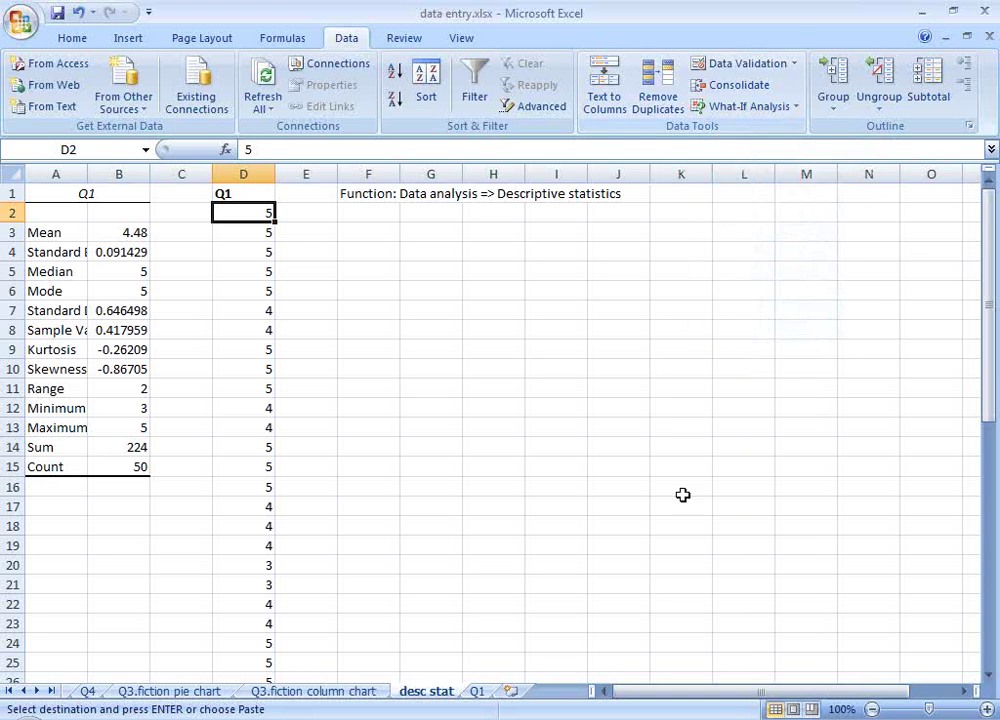
left_click_drag(730, 694, 960, 281)
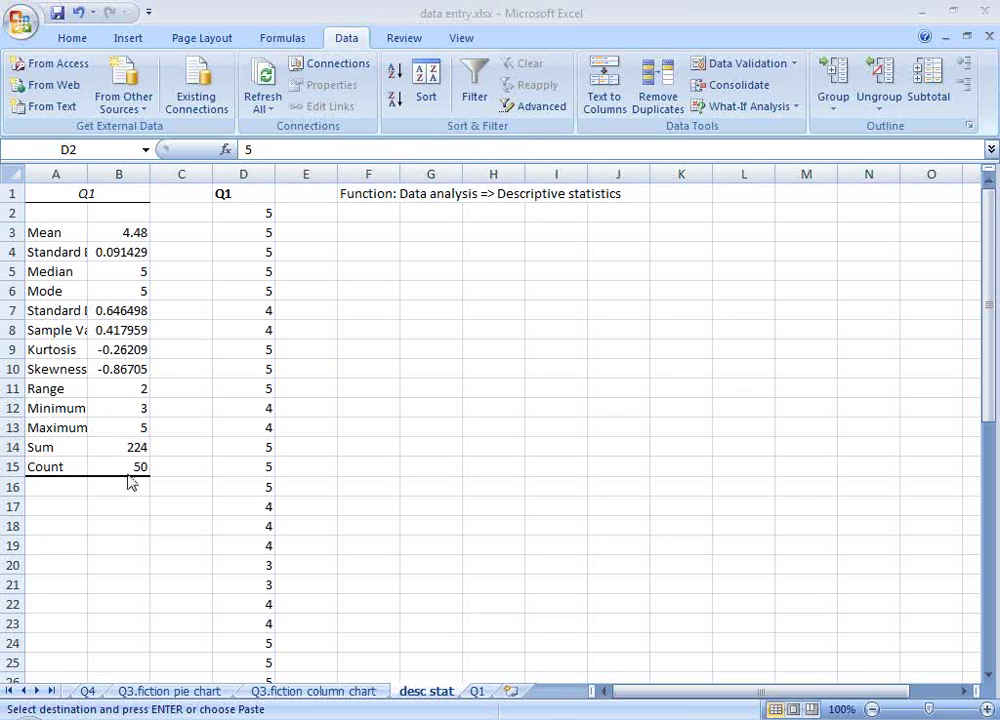
Open the pivot table sheet and examine the Q1 counts broken down by Q2.check-myself
left_click(23, 691)
left_click(23, 691)
left_click(23, 691)
left_click(23, 691)
left_click(23, 691)
left_click(23, 691)
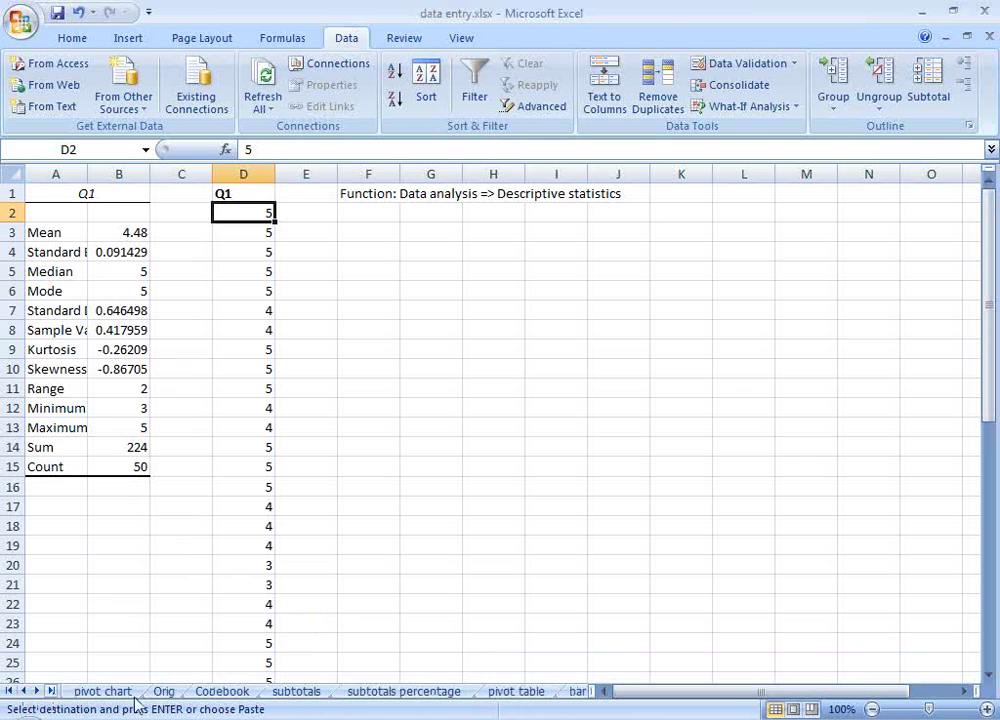
left_click(489, 695)
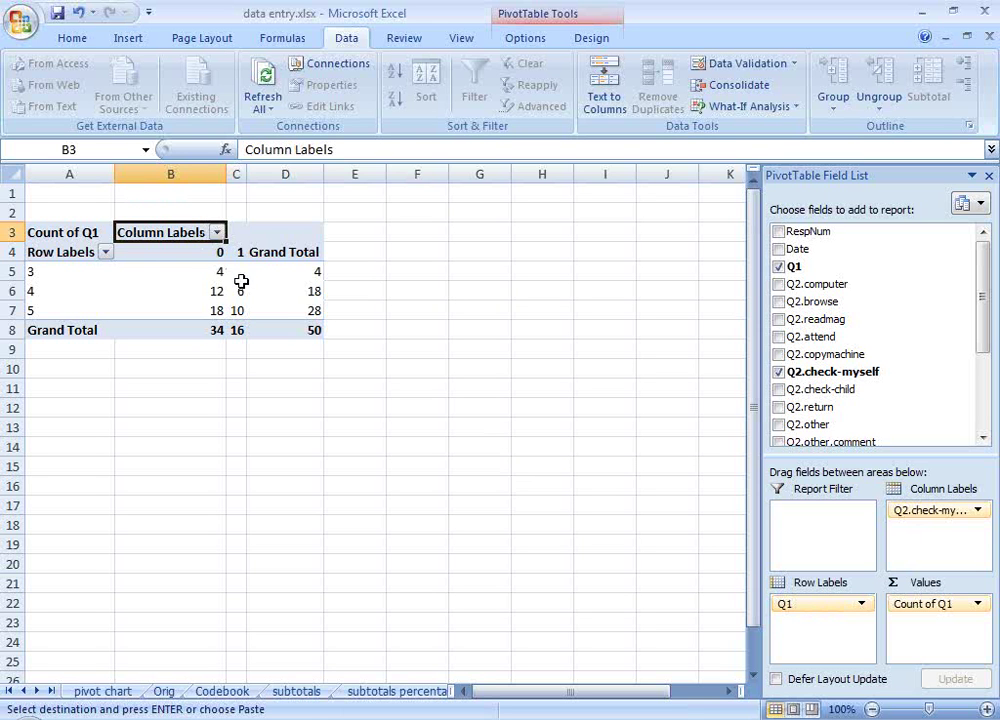
mouse_move(177, 278)
mouse_move(194, 312)
mouse_move(218, 256)
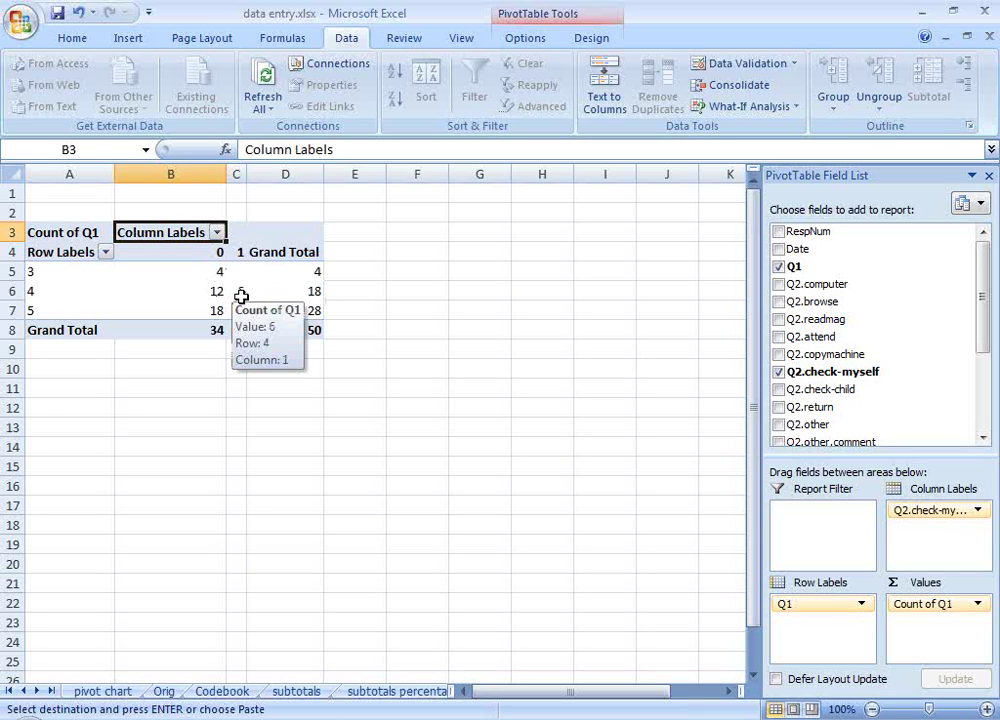
mouse_move(242, 311)
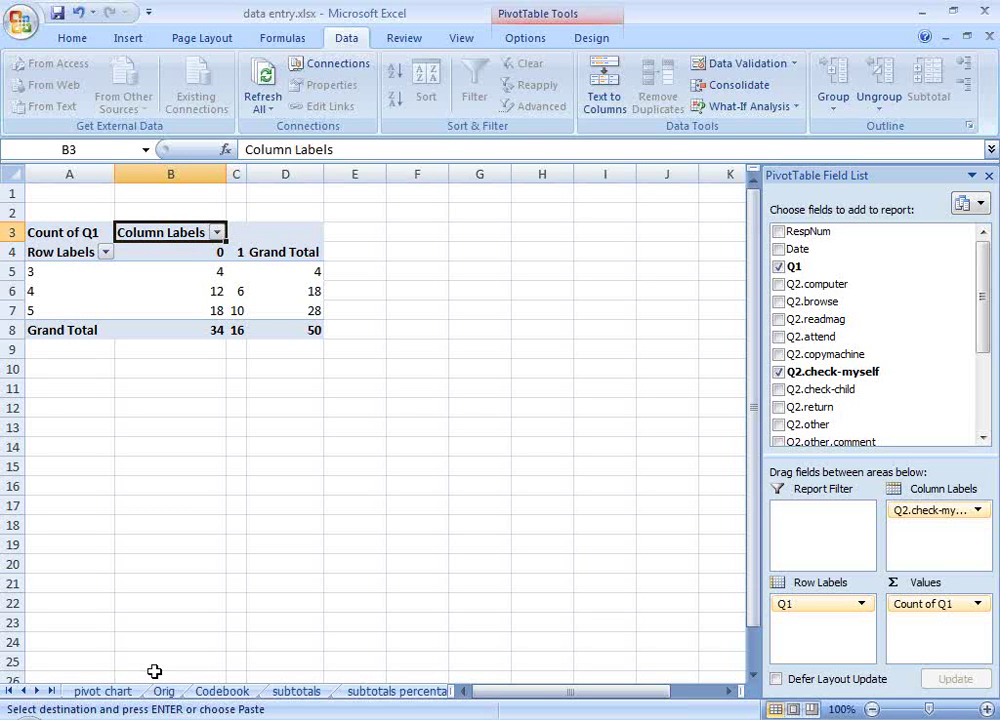
Hide the pivot table's field list by selecting empty cell E6, and examine the cross-tabulated counts
left_click(349, 216)
left_click(346, 231)
left_click(347, 251)
left_click(357, 274)
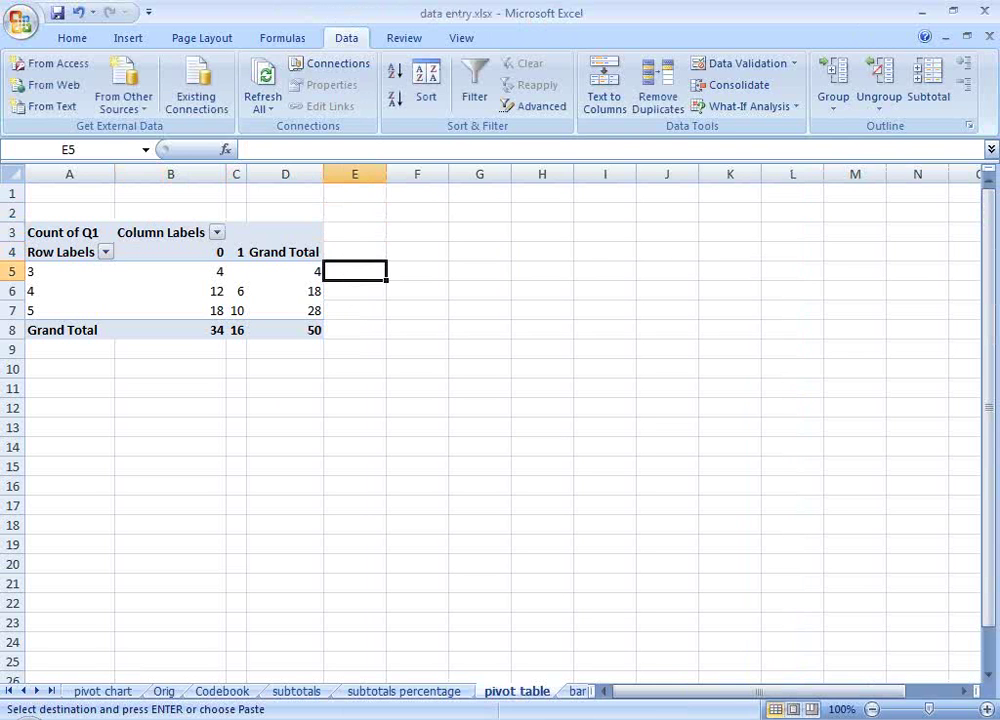
left_click(357, 294)
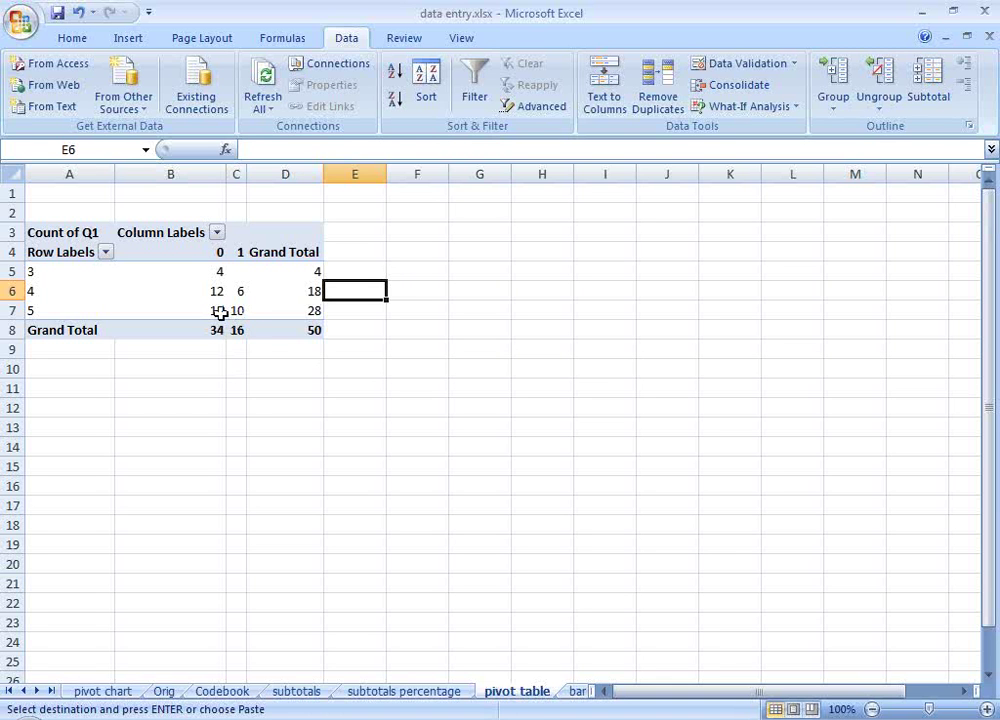
mouse_move(220, 312)
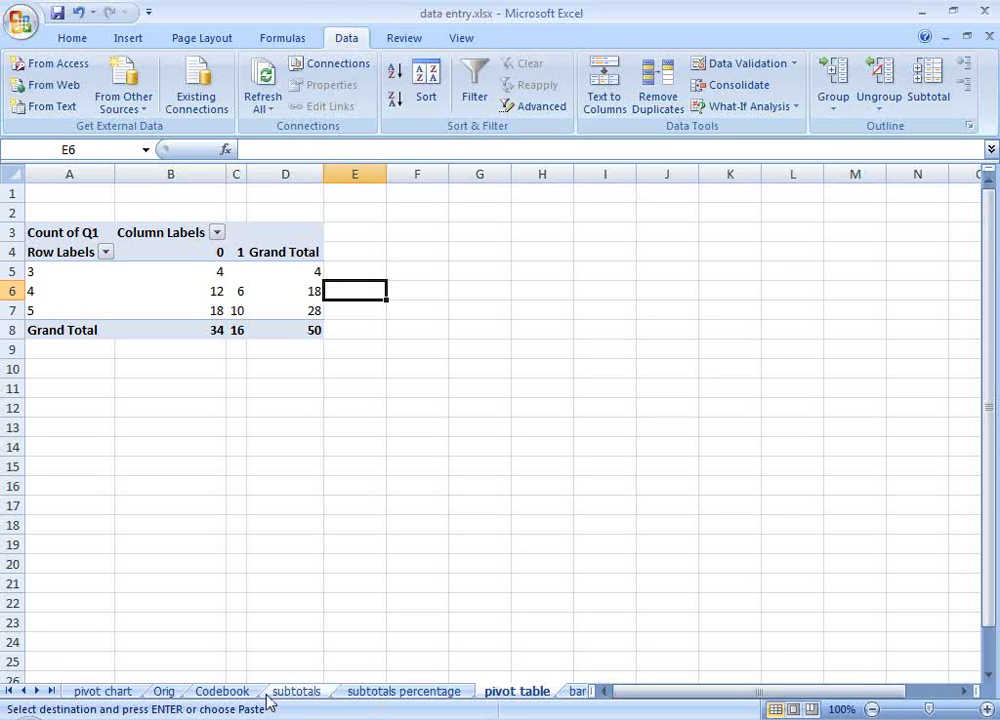
Open the bar chart1 sheet and examine the Q2 library activity totals and their chart
left_click(37, 691)
left_click(37, 691)
left_click(37, 691)
left_click(37, 691)
left_click(340, 691)
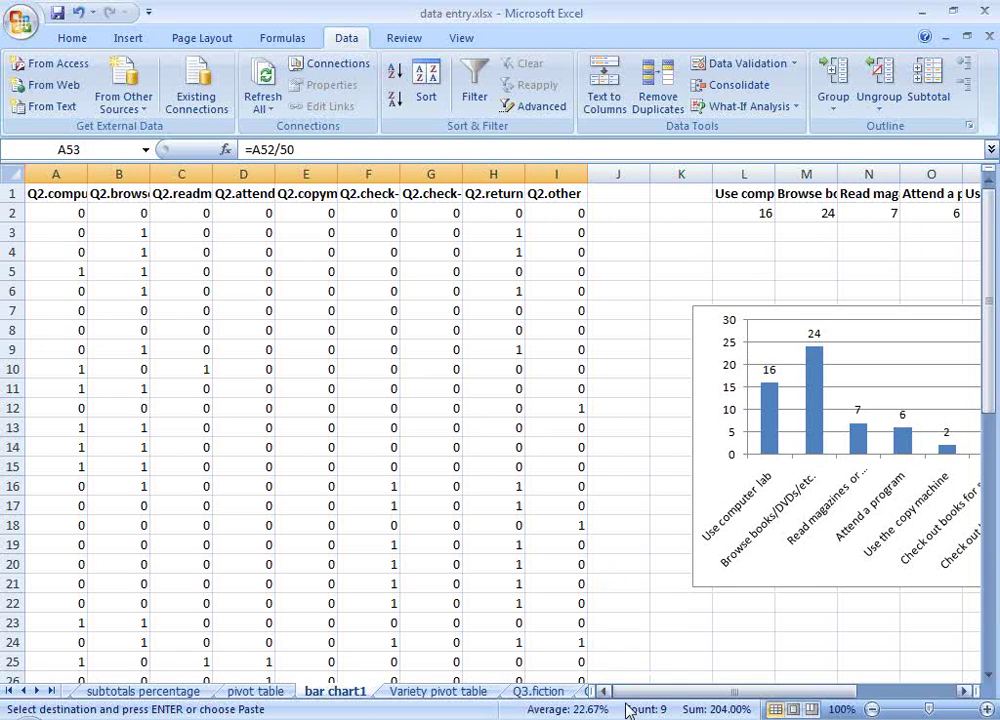
left_click_drag(640, 693, 706, 703)
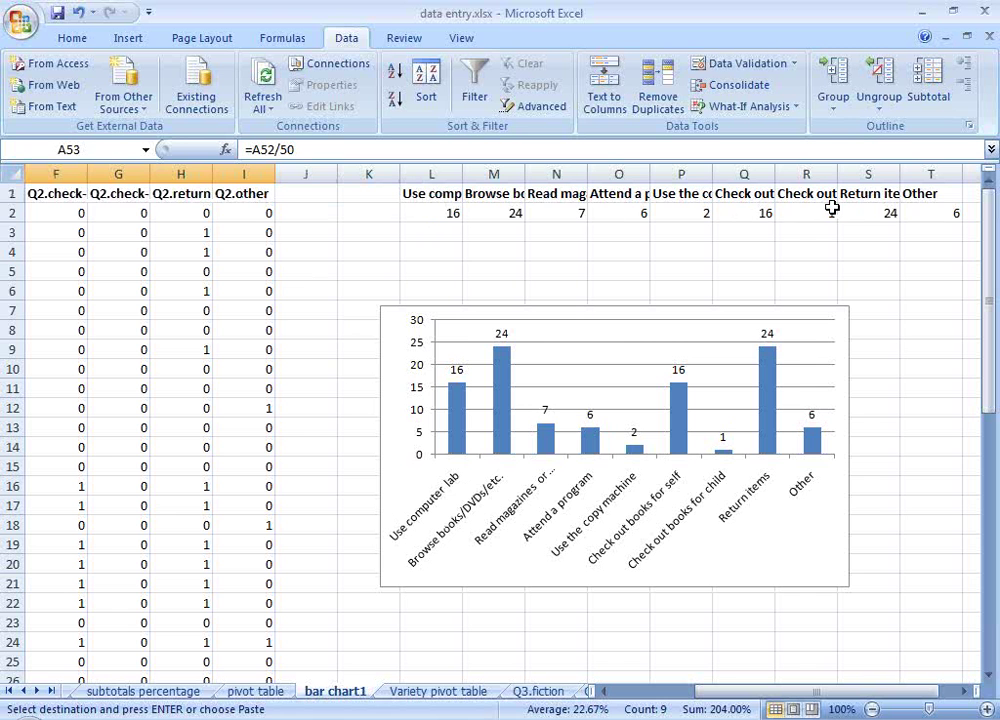
left_click_drag(725, 690, 745, 690)
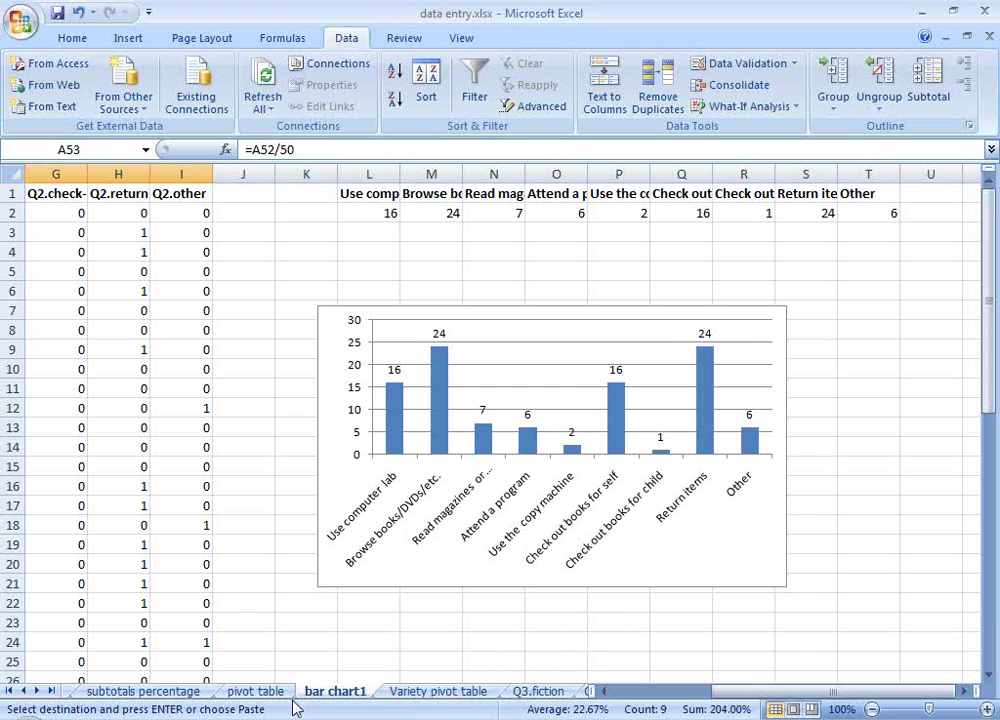
Compare the charts on the Q3.fiction pie chart and Q3.fiction column chart sheets, and view the desc stat and Q1 sheets
left_click(37, 691)
left_click(37, 691)
left_click(37, 691)
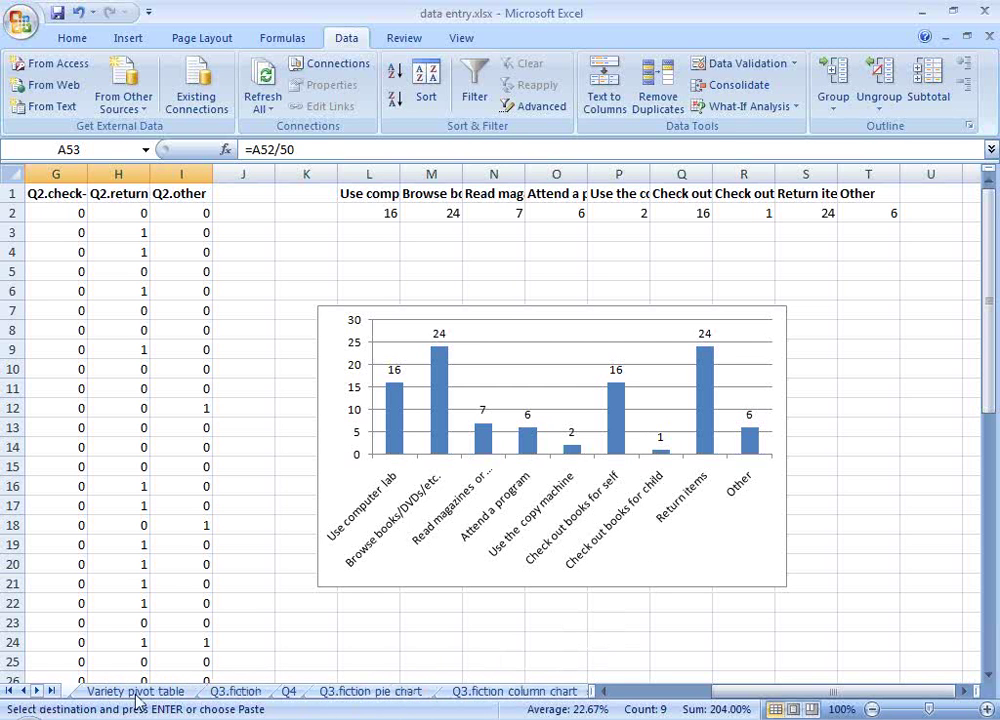
left_click(364, 692)
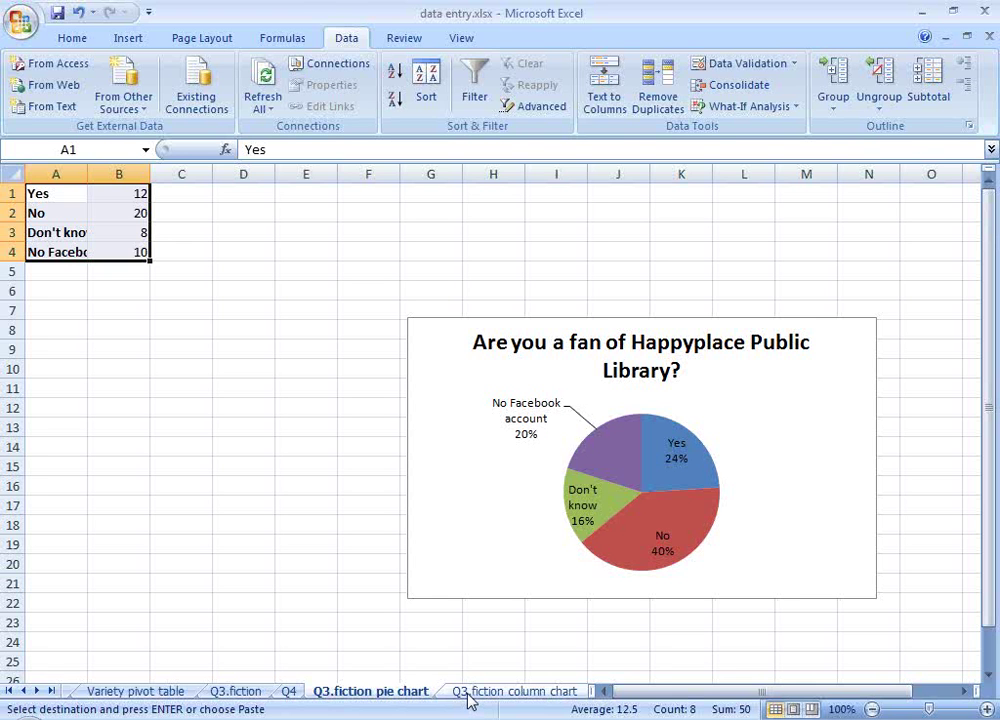
left_click(468, 695)
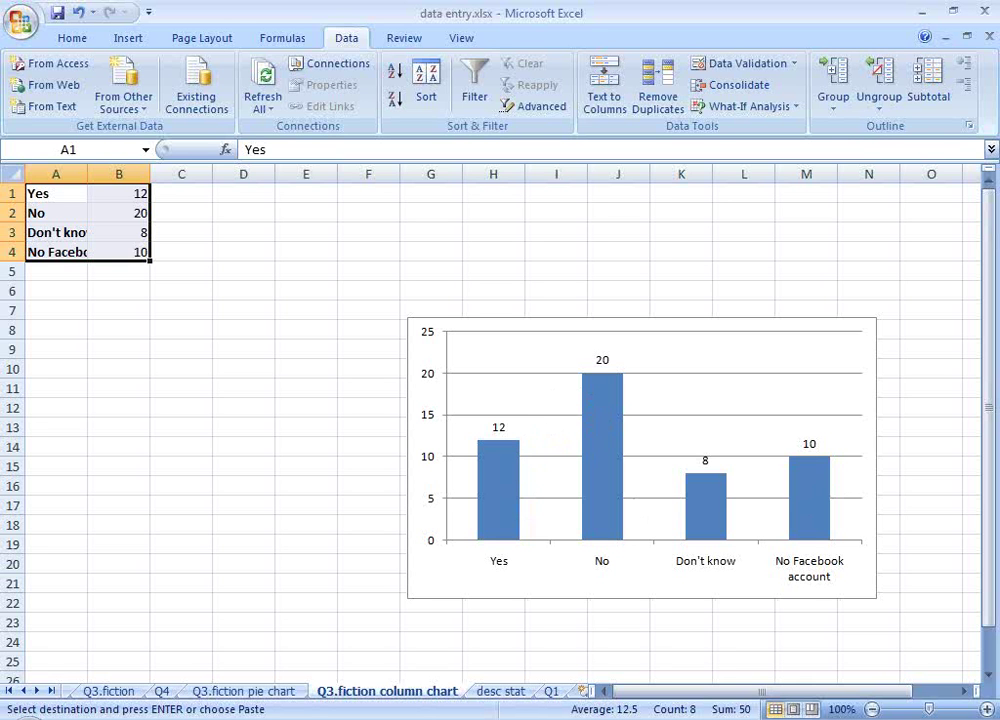
left_click(258, 690)
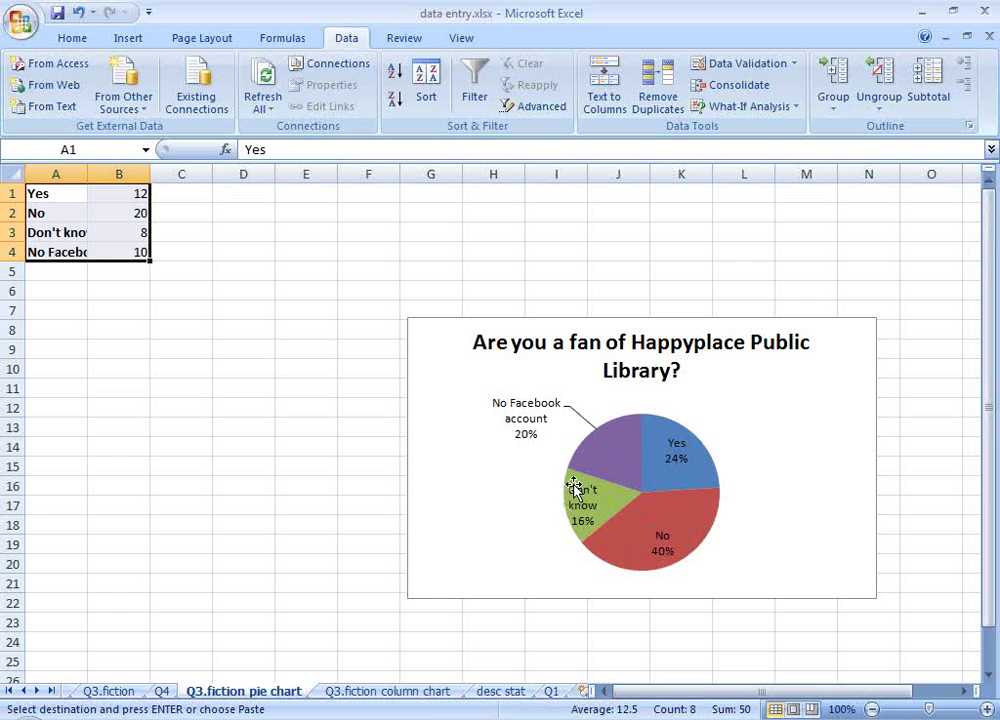
left_click(442, 692)
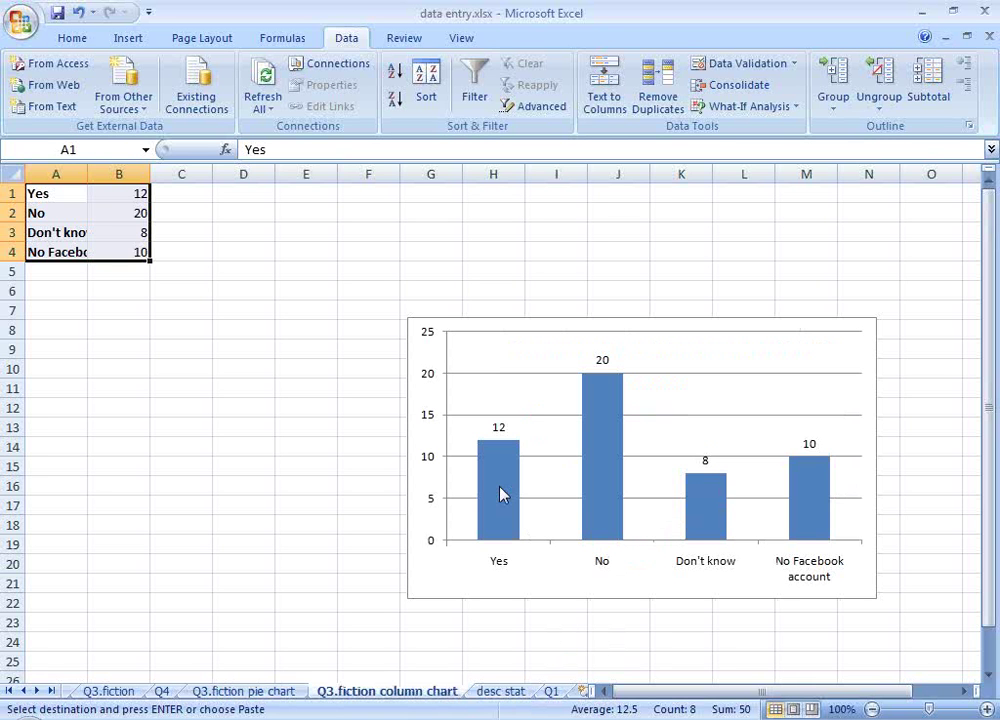
left_click(516, 697)
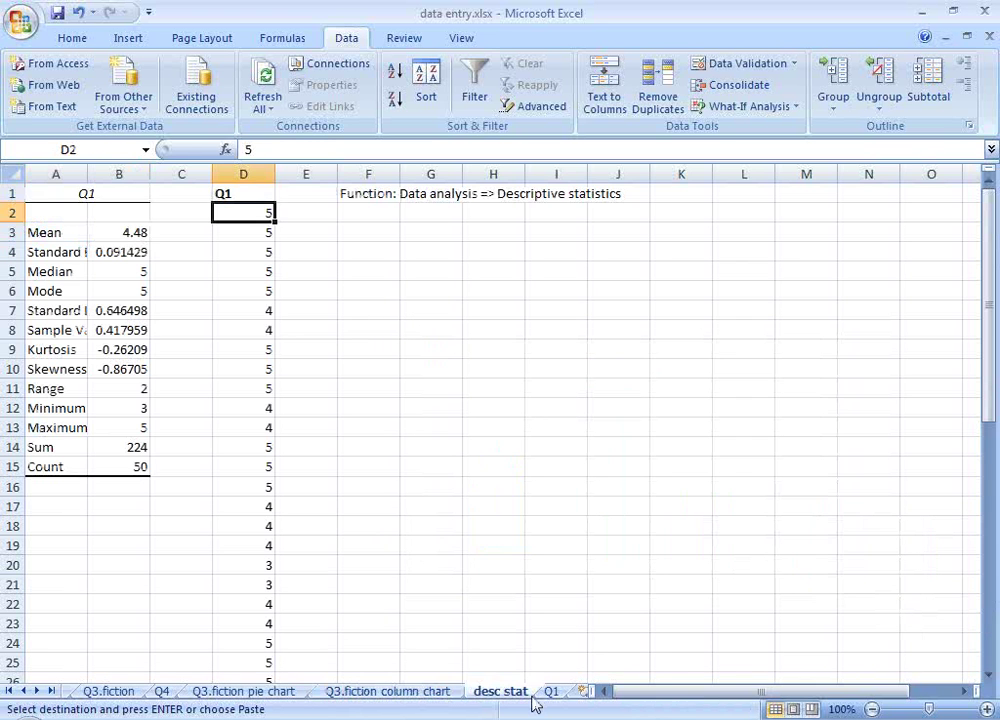
left_click(549, 693)
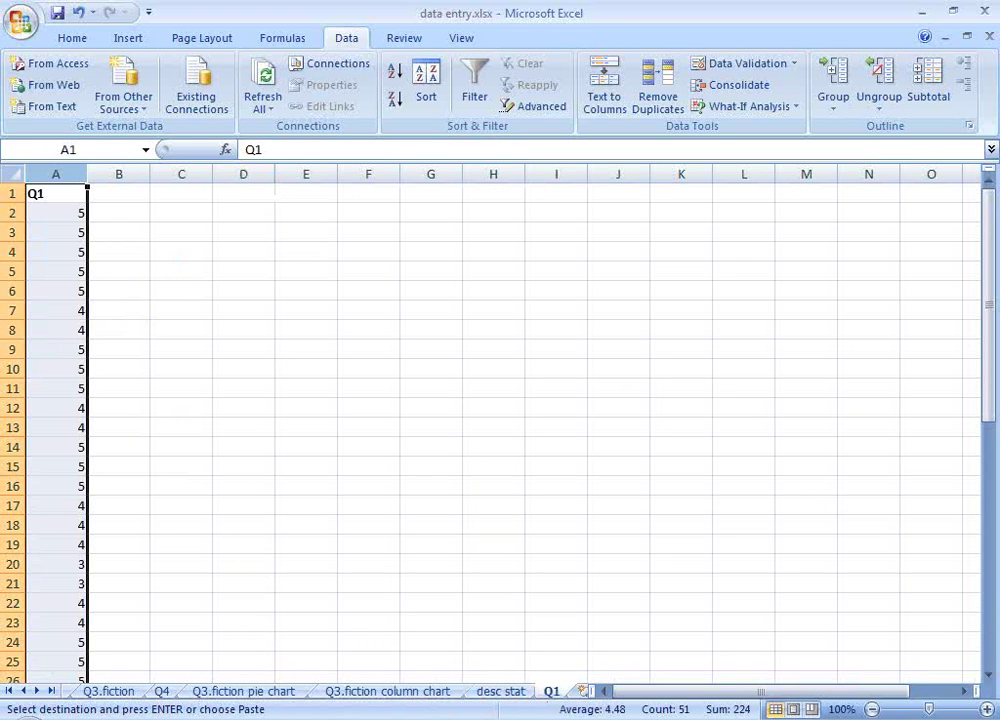
Switch to PowerPoint and run the slide show from the Working in Excel slide, advancing to the Resources slide
key("alt+Tab")
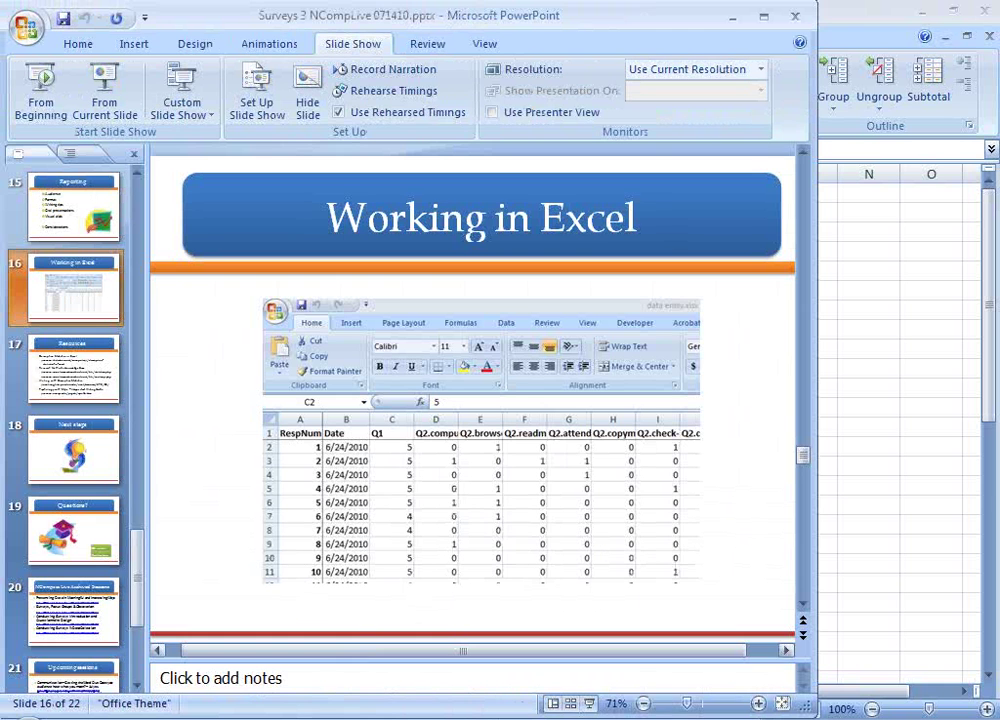
left_click(106, 104)
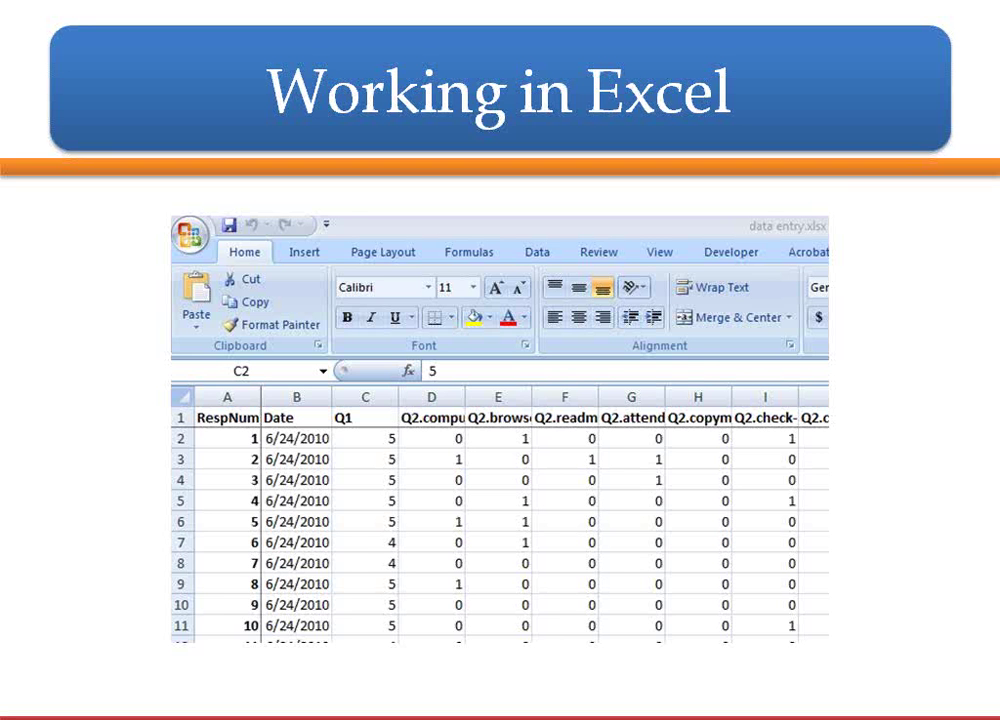
key("Right")
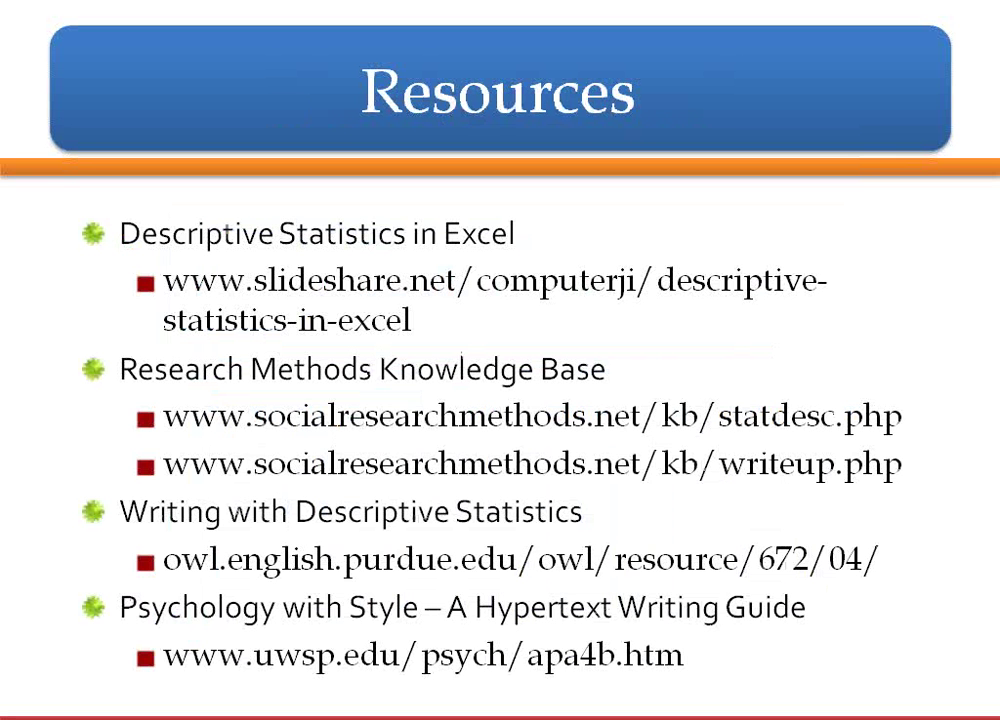